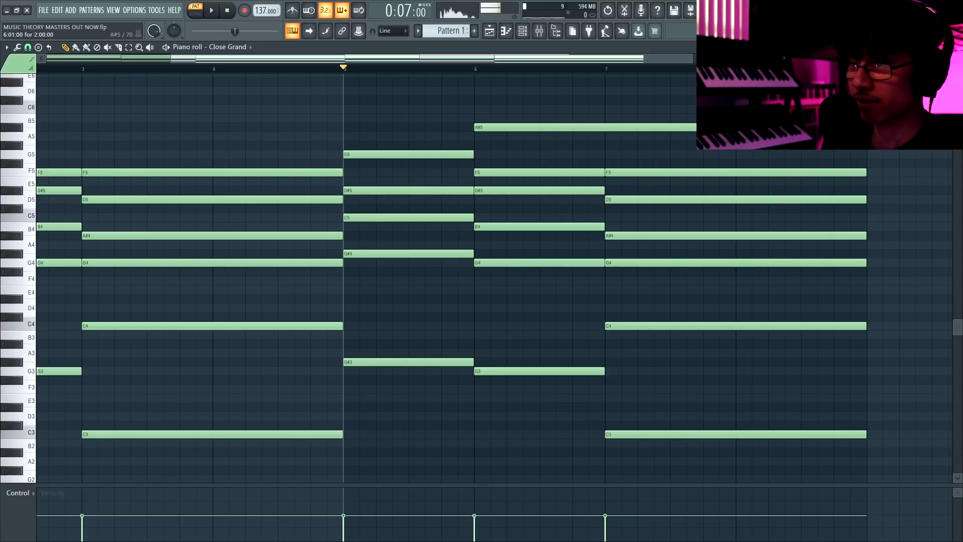
Shorten the A#5 note at bar 6 to one bar and play back the section from bar 5.
drag(729, 129, 607, 134)
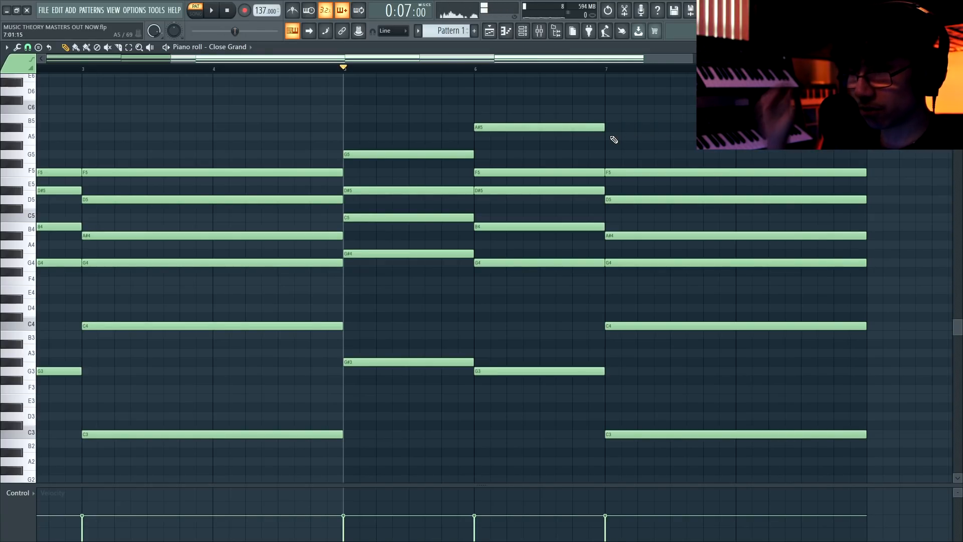
key(space)
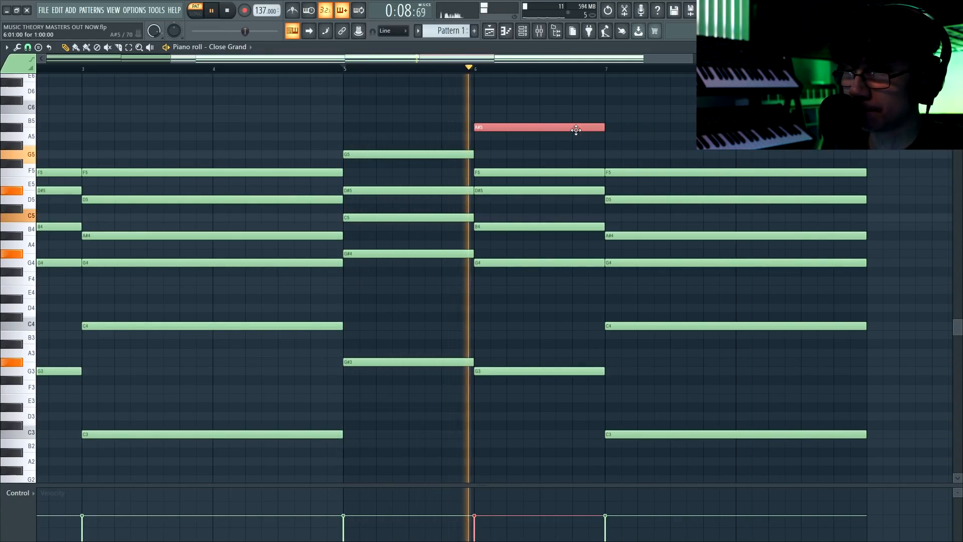
key(space)
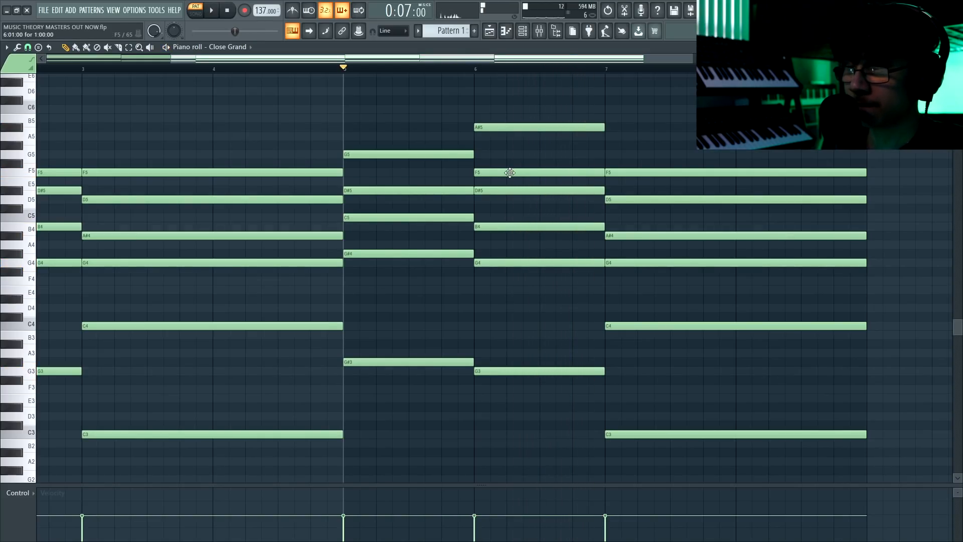
Add a one-bar G5 note on top of the chord at bar 7 and play back the passage.
click(607, 137)
drag(606, 139, 608, 158)
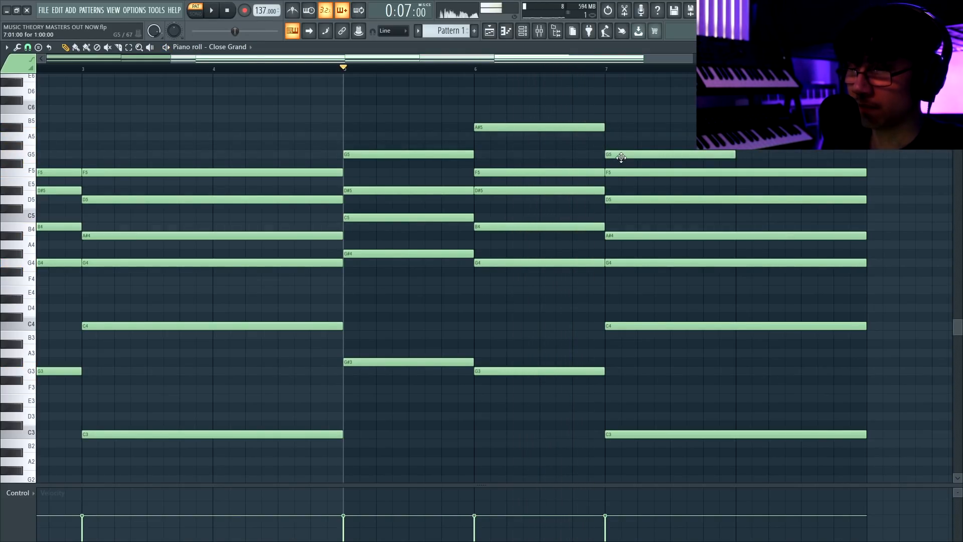
ctrl+click(625, 155)
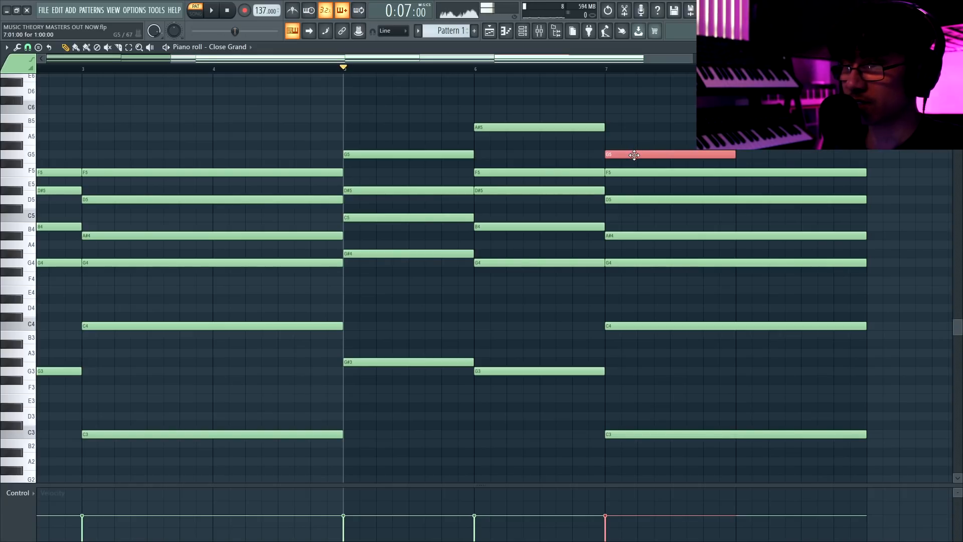
ctrl+click(635, 262)
ctrl+click(649, 248)
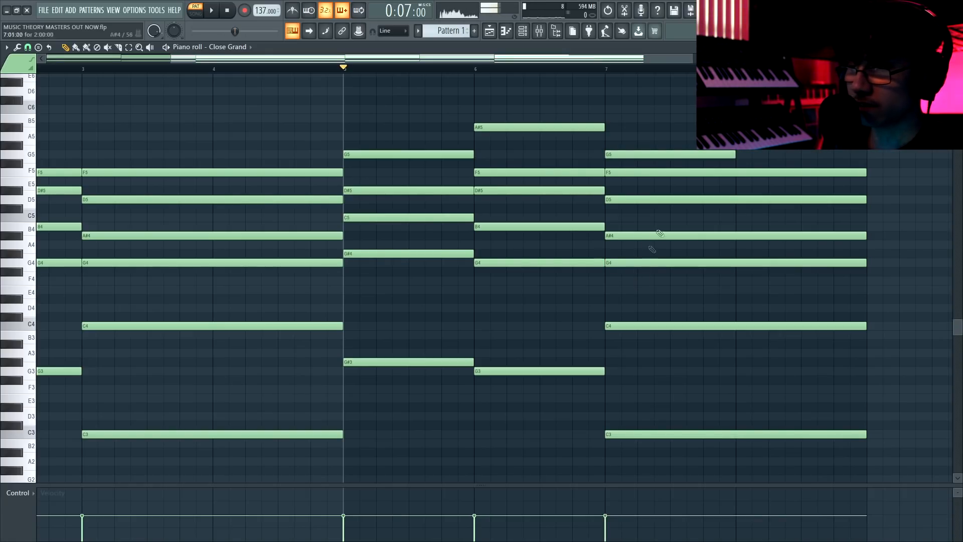
key(space)
Extend the G5 note at bar 7 to two bars and save the project.
drag(732, 154, 861, 152)
key(ctrl+s)
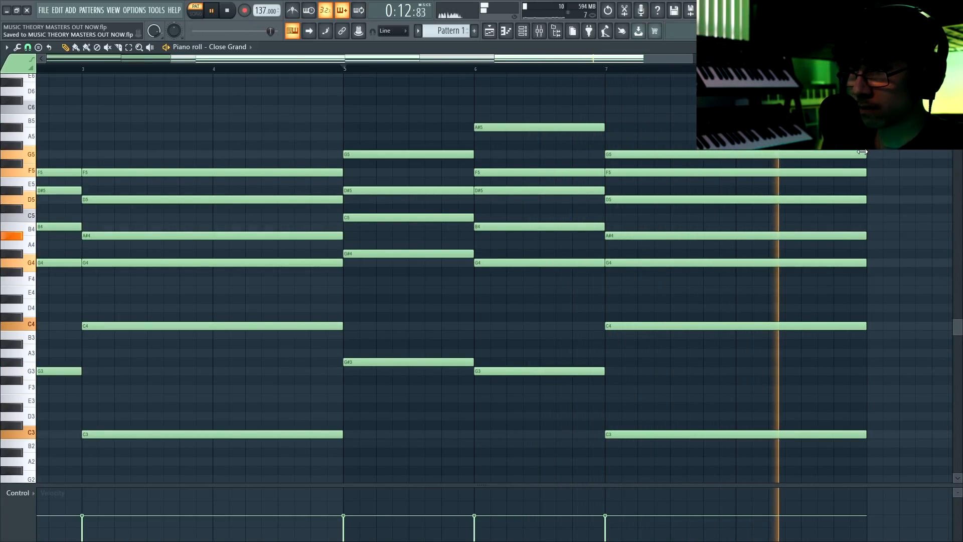
key(space)
Shorten the G5 and F5 notes at bar 7 to one bar and slice the chord's other notes at bar 8.
drag(639, 60, 702, 64)
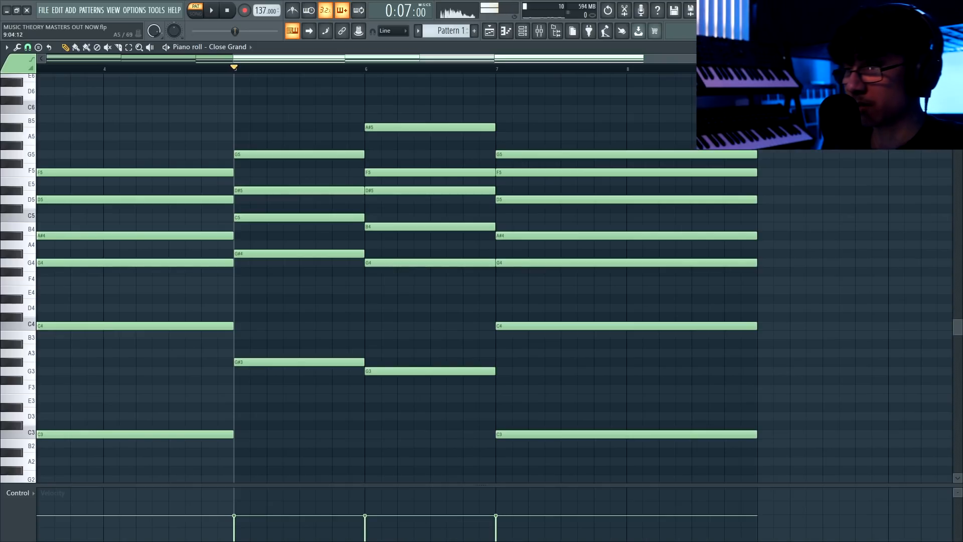
drag(749, 153, 637, 182)
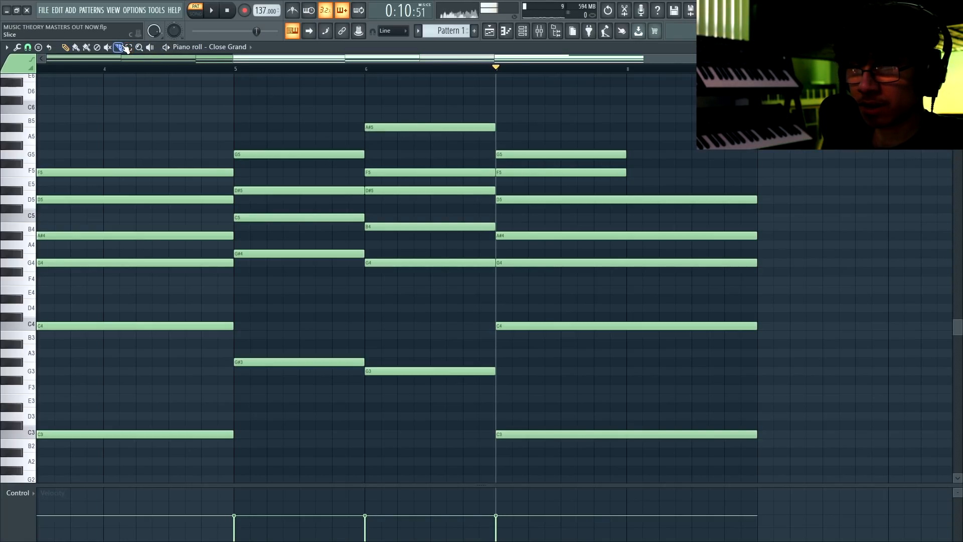
drag(626, 173, 632, 449)
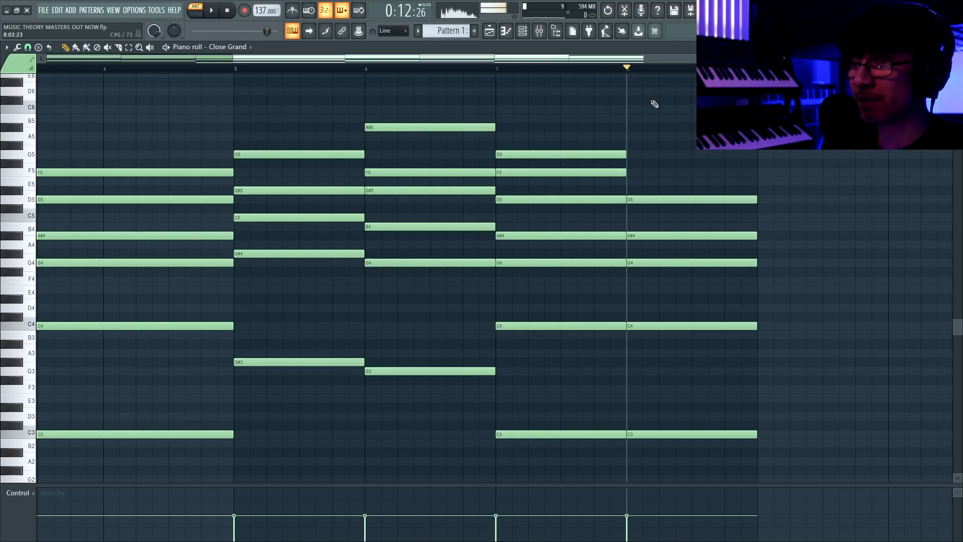
scroll(655, 104, down, 1)
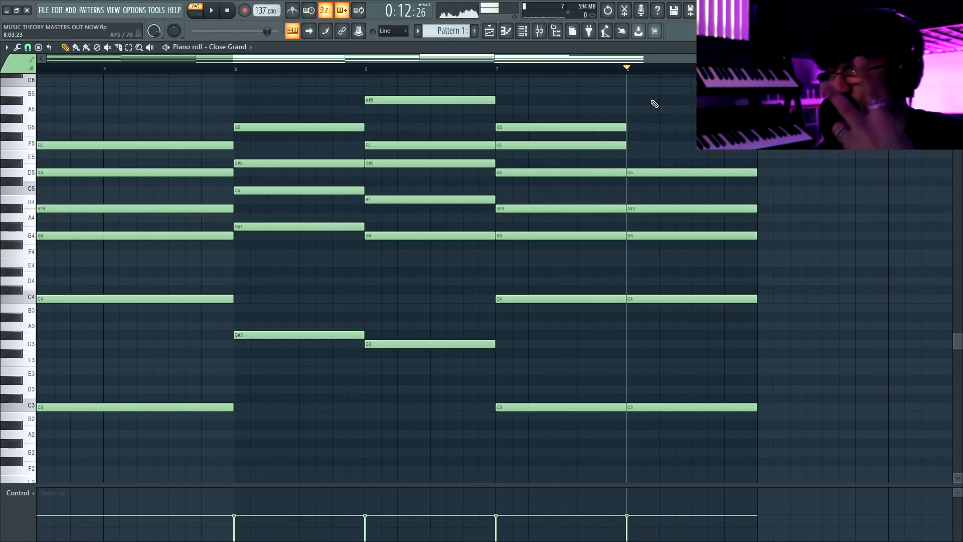
At bar 8, replace C3 and C4 with half-bar A#2 and A#3 notes, followed by half-bar D#3 and D#4 notes.
right_click(692, 298)
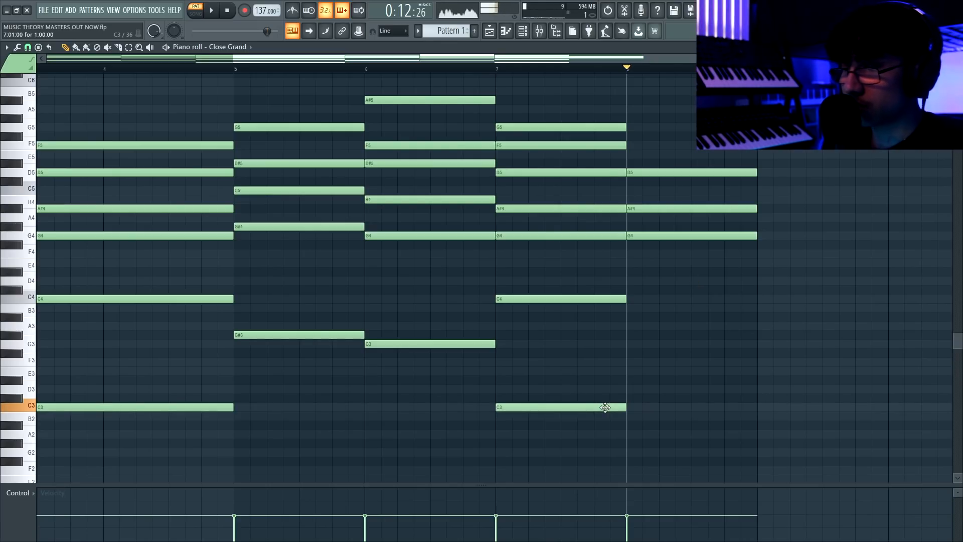
drag(629, 407, 627, 425)
mouse_move(659, 393)
mouse_down()
mouse_move(677, 445)
mouse_move(662, 317)
mouse_up()
drag(689, 281, 691, 270)
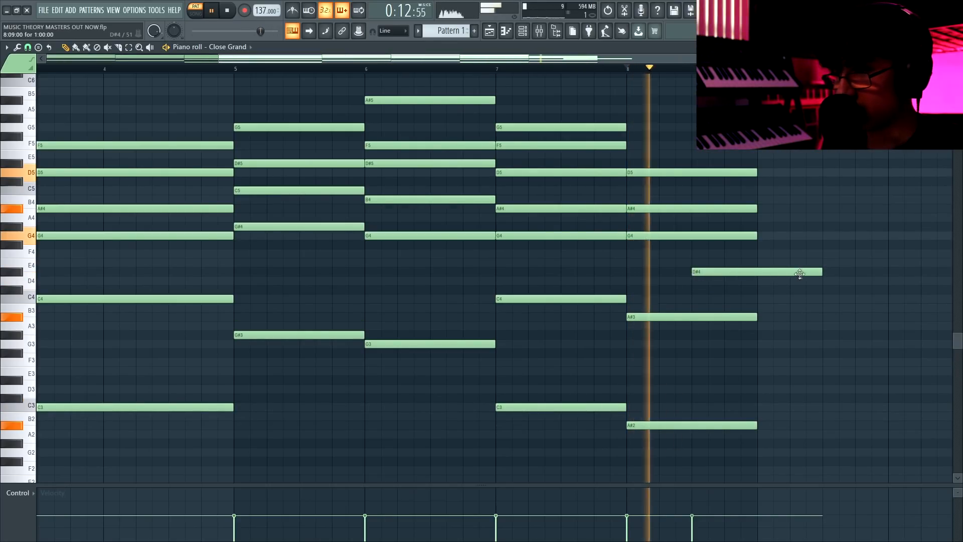
drag(821, 271, 732, 271)
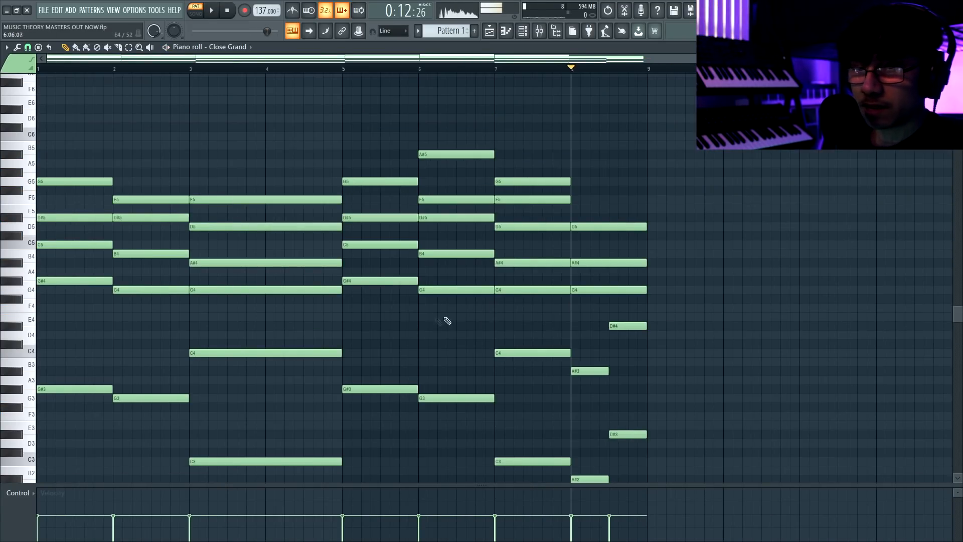
Examine the octave-doubled G#3 and G#4 root notes in the first chord against the neighbouring chords.
scroll(611, 301, down, 3)
scroll(296, 70, up, 2)
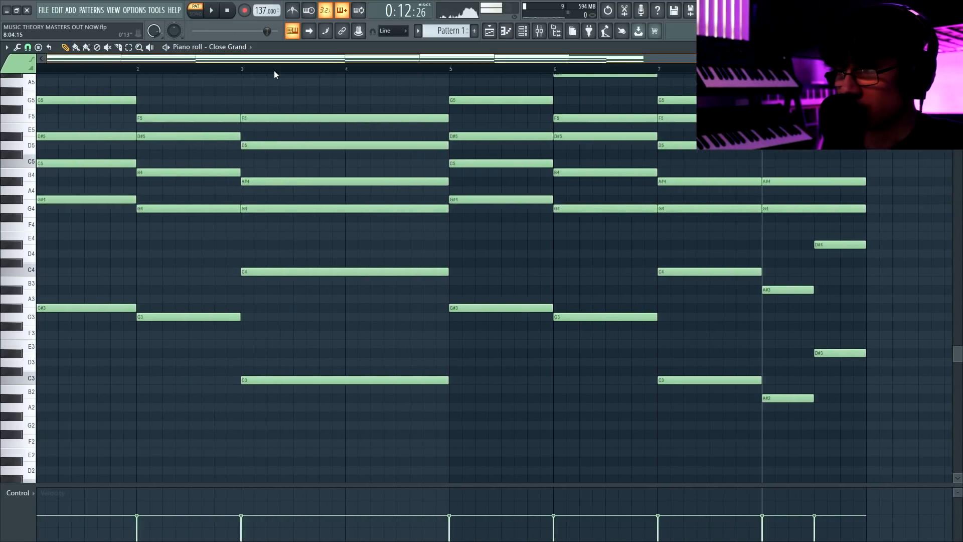
drag(81, 188, 78, 317)
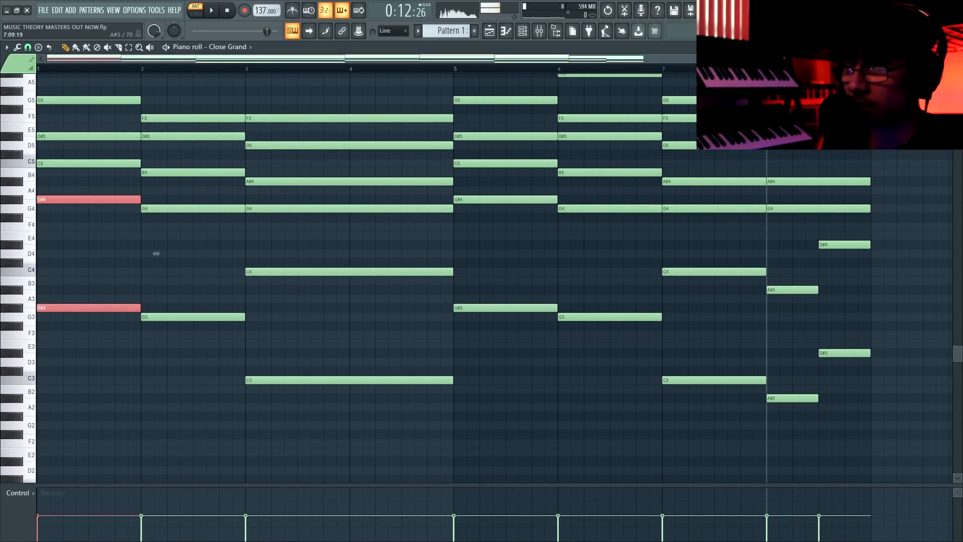
scroll(155, 253, up, 3)
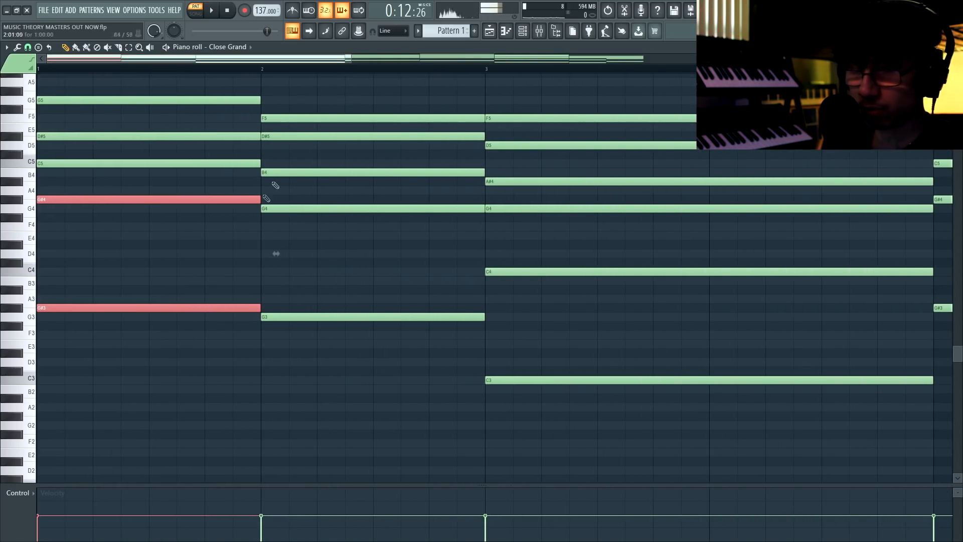
ctrl+click(240, 233)
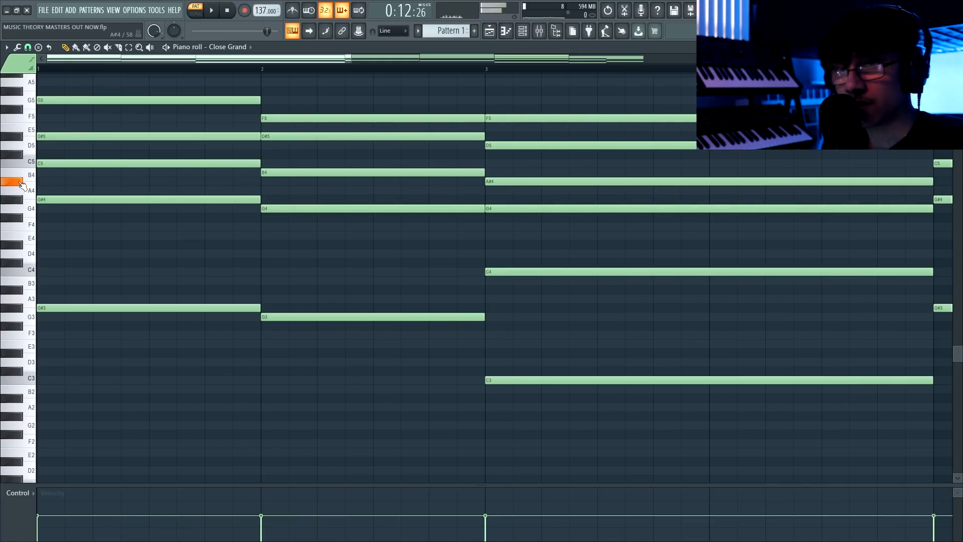
drag(226, 59, 606, 36)
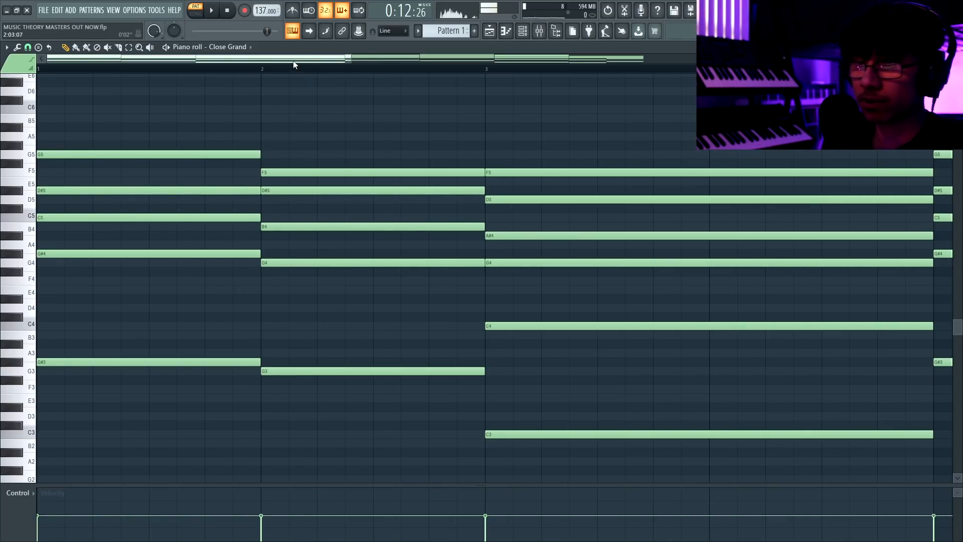
Examine the changing bass notes under the bar 8 chord and compare them with the first chord's root notes.
drag(293, 62, 707, 63)
scroll(687, 264, down, 3)
drag(501, 207, 531, 354)
click(528, 280)
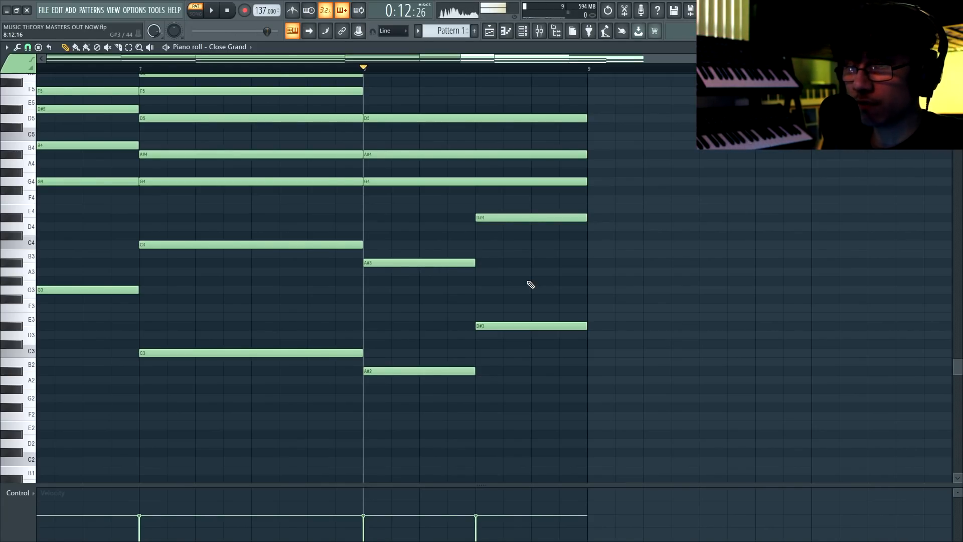
drag(427, 236, 389, 326)
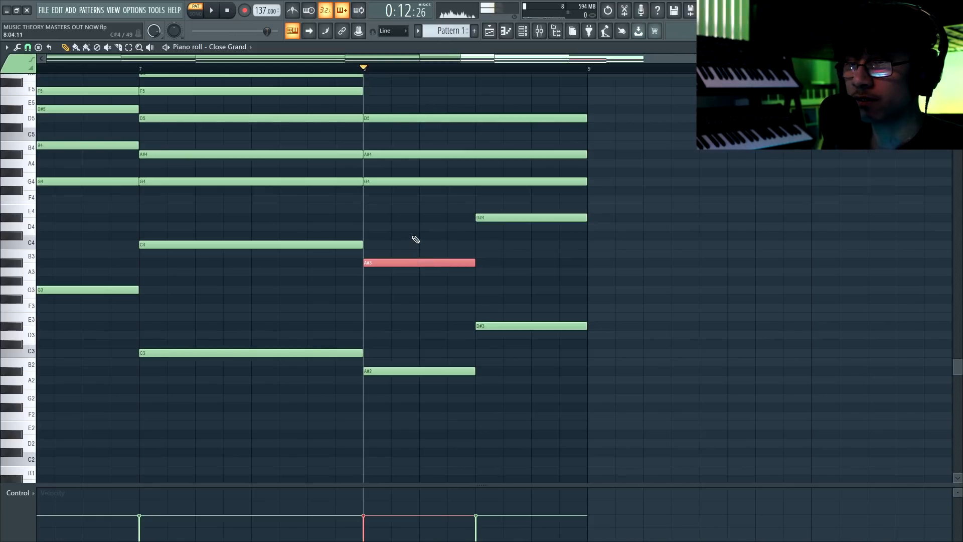
drag(452, 213, 537, 266)
ctrl+click(542, 190)
drag(621, 61, 151, 93)
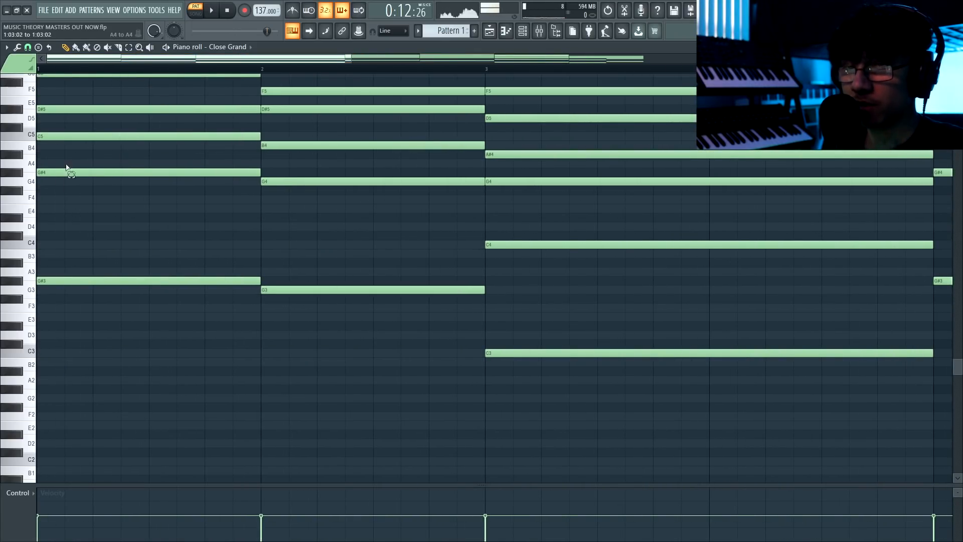
drag(70, 167, 71, 197)
ctrl+click(138, 184)
scroll(151, 188, up, 2)
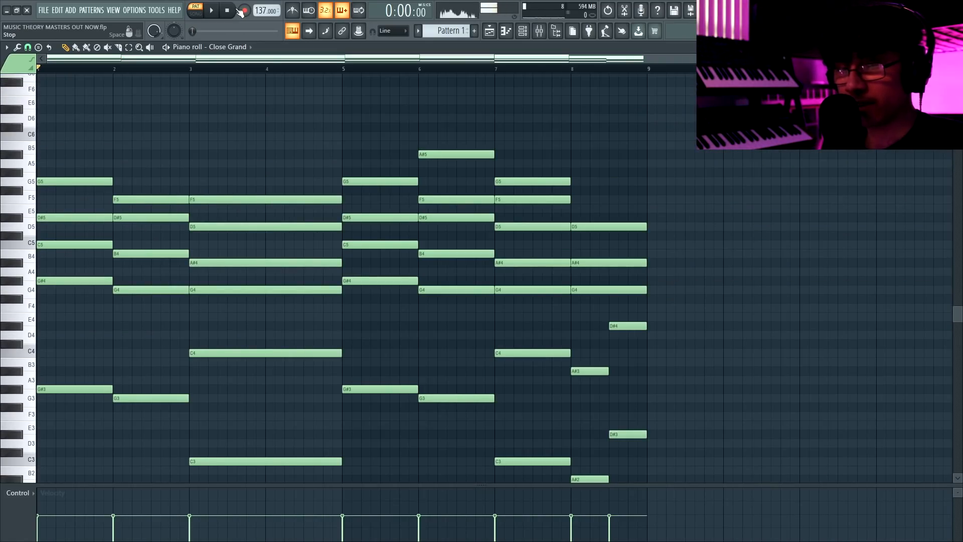
Apply a slight strum to all the chords with the Strumizer after previewing it.
key(alt+s)
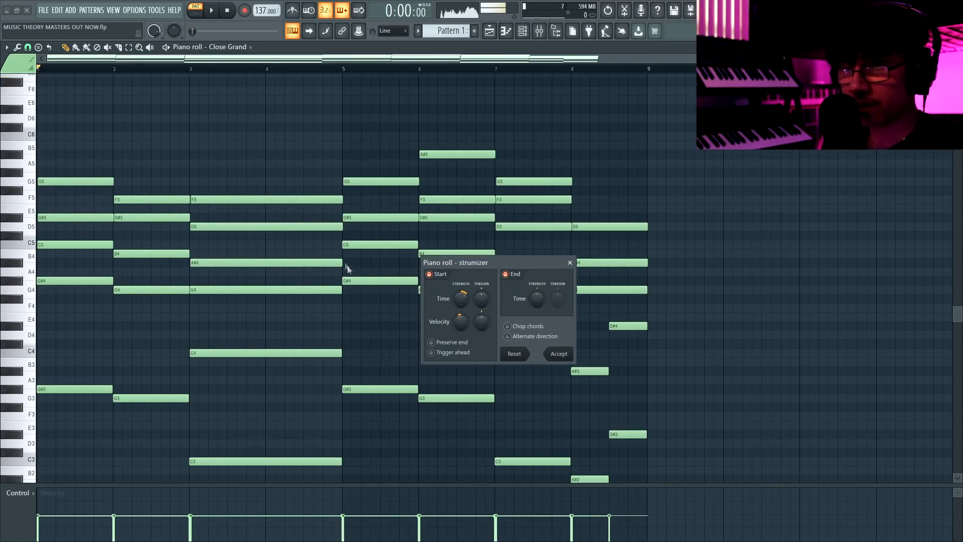
key(space)
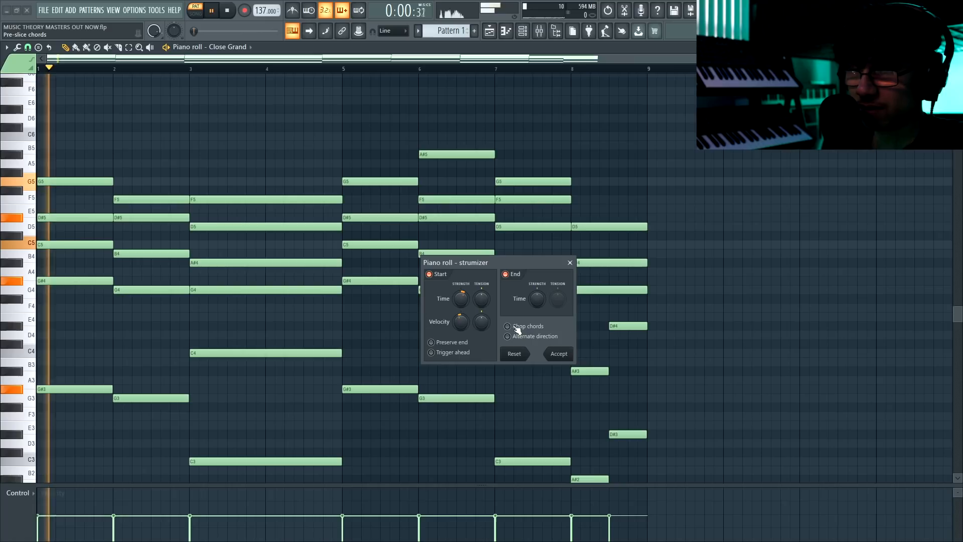
click(558, 354)
key(space)
Slice slightly diagonally through the chord notes at the bar lines up to bar 8, and play the progression.
scroll(120, 360, down, 2)
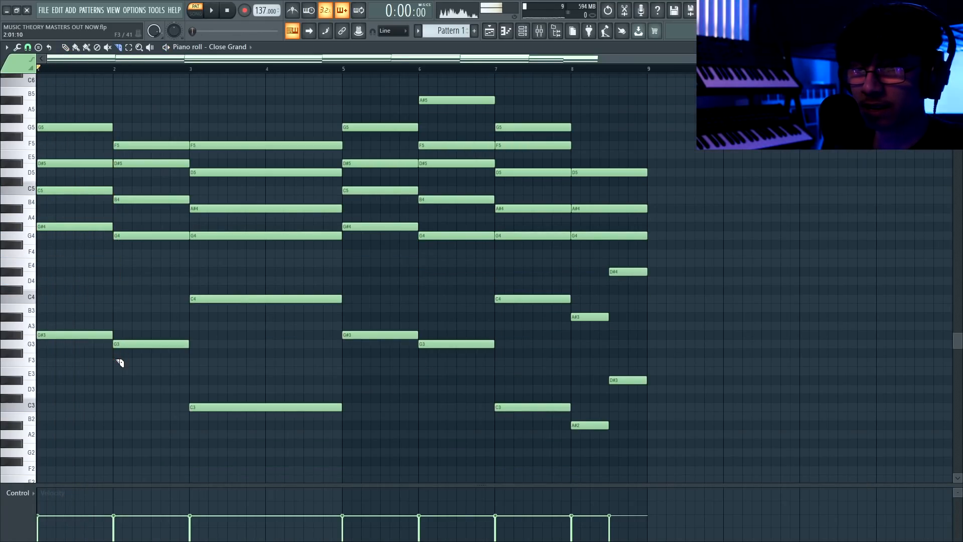
drag(189, 247, 189, 121)
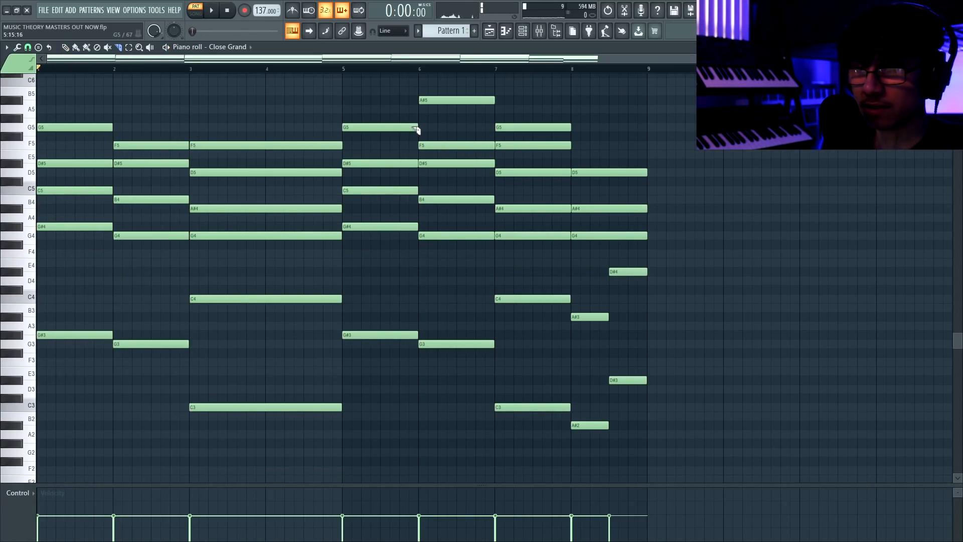
drag(349, 165, 350, 167)
scroll(575, 401, down, 1)
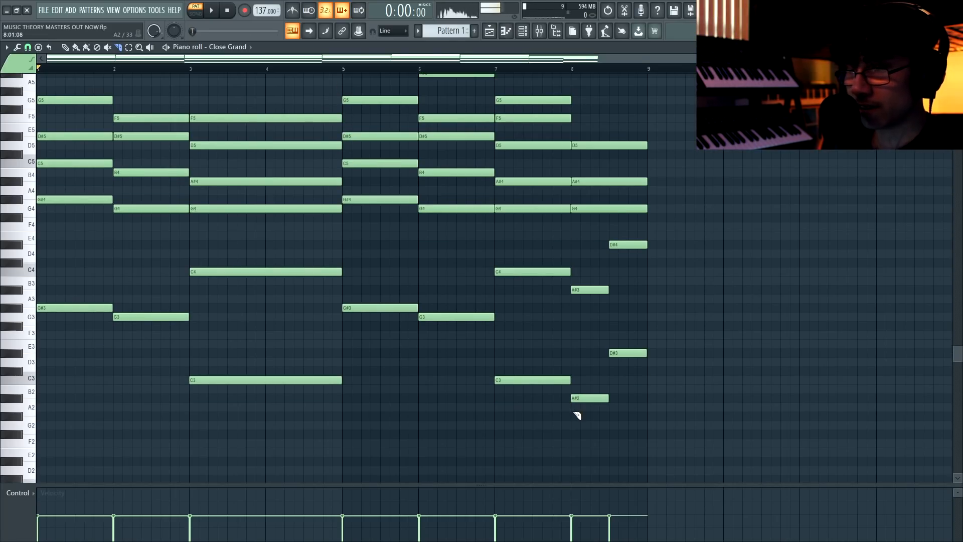
drag(571, 142, 570, 139)
scroll(437, 113, up, 2)
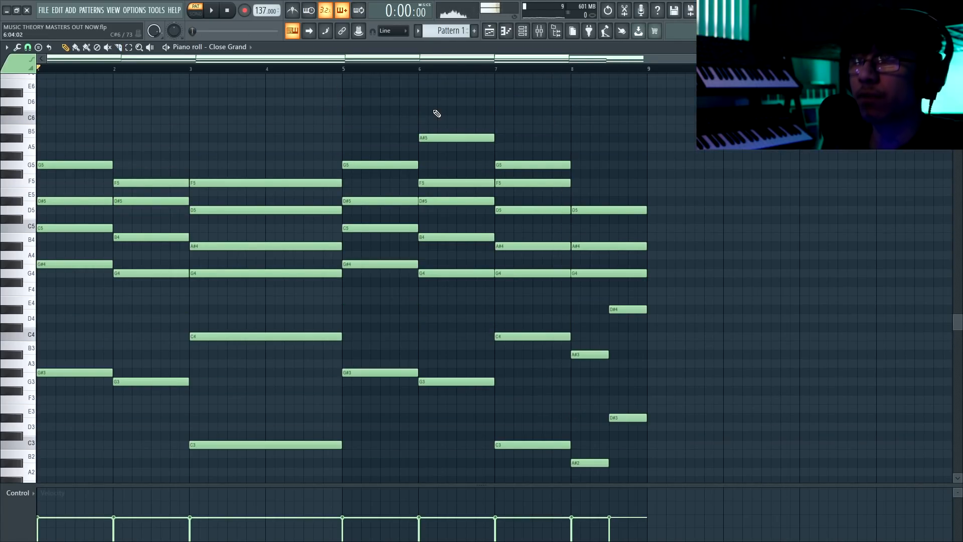
key(space)
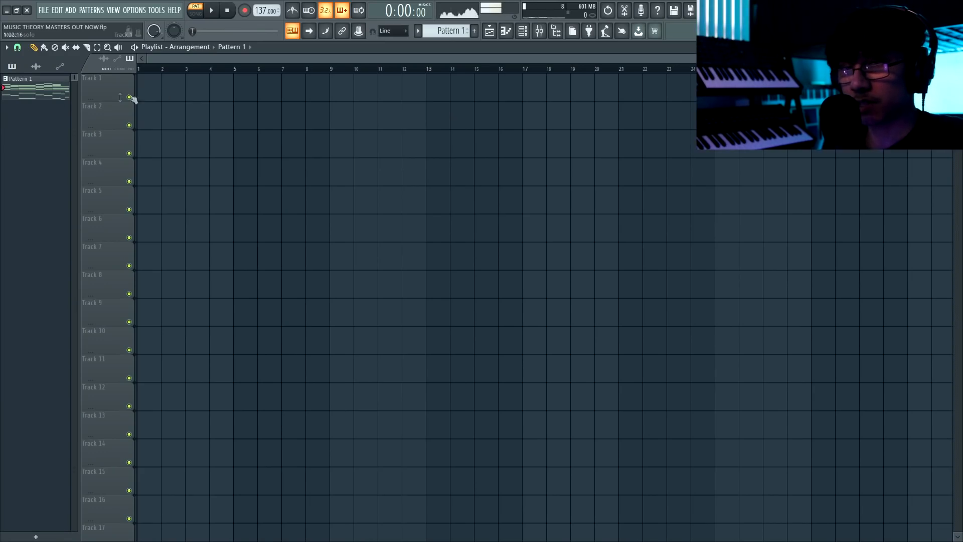
Render Pattern 1 as a 16-bit WAV audio clip and place the piano clip on Track 1 at bar 1.
right_click(55, 95)
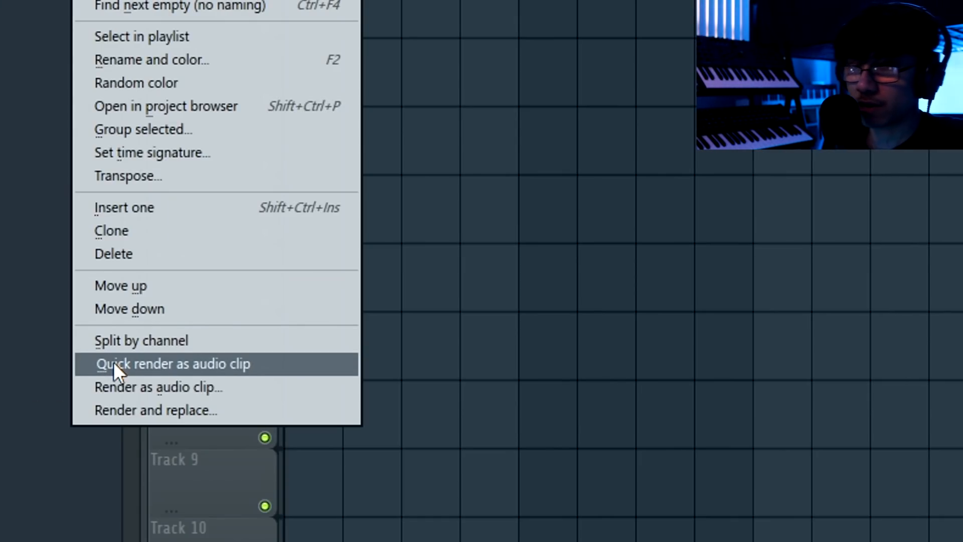
click(113, 362)
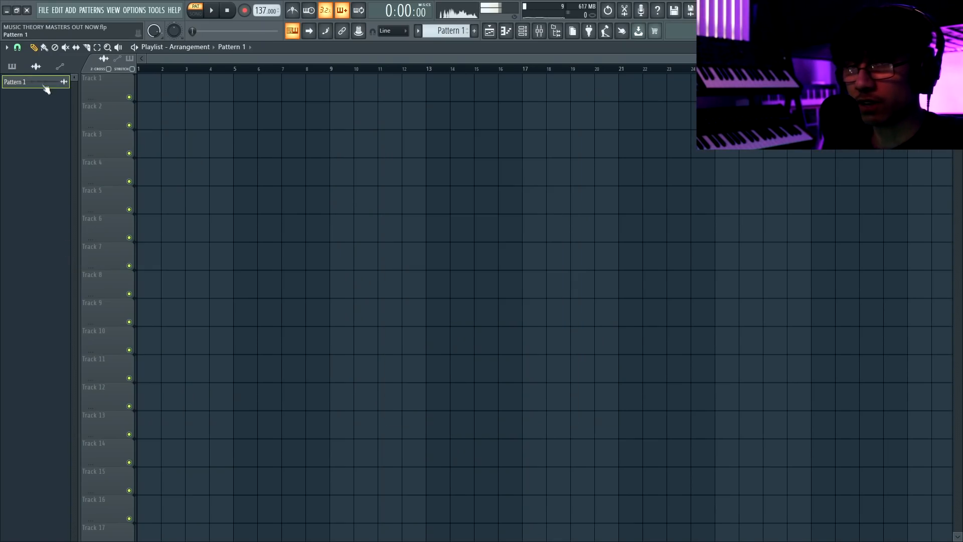
drag(46, 88, 143, 87)
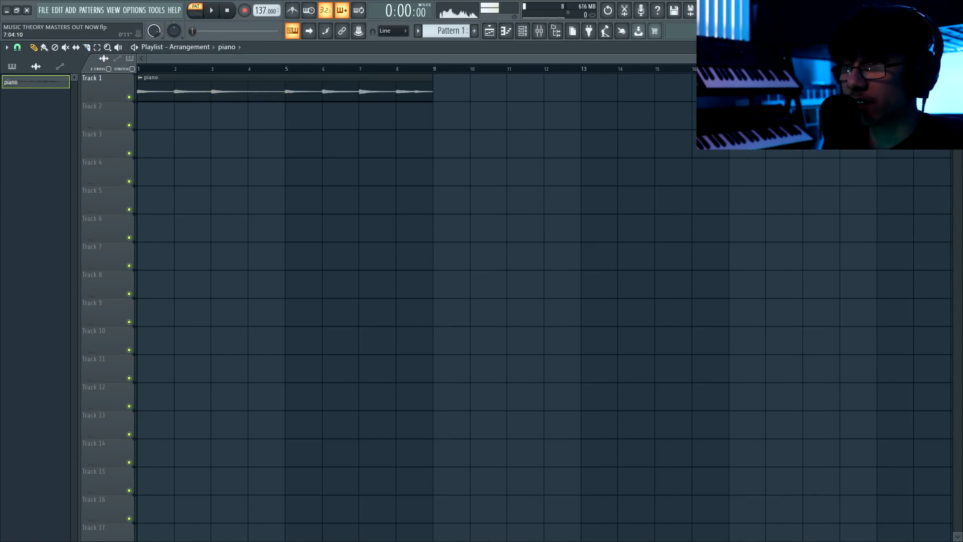
Add a Sytrus channel and load its Amyleigh pad preset.
drag(864, 58, 938, 58)
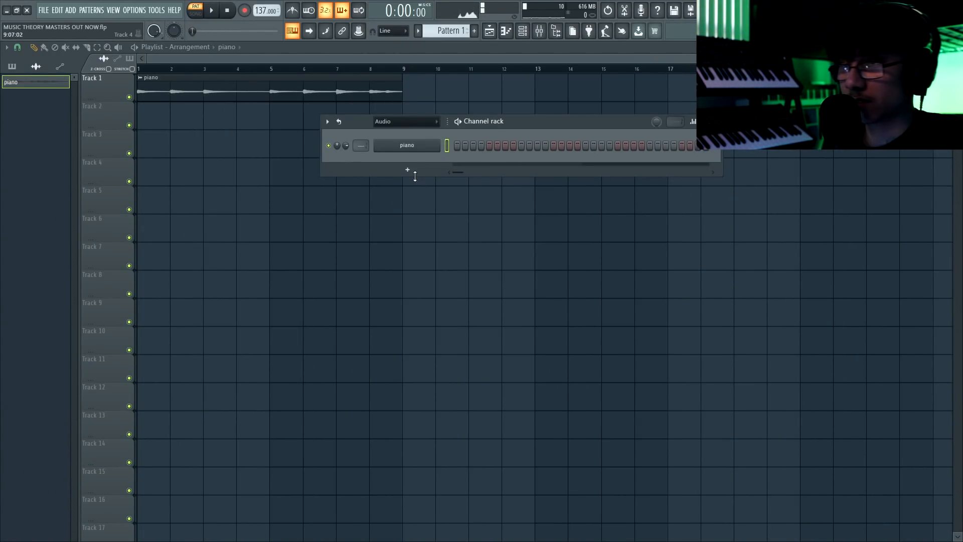
click(416, 170)
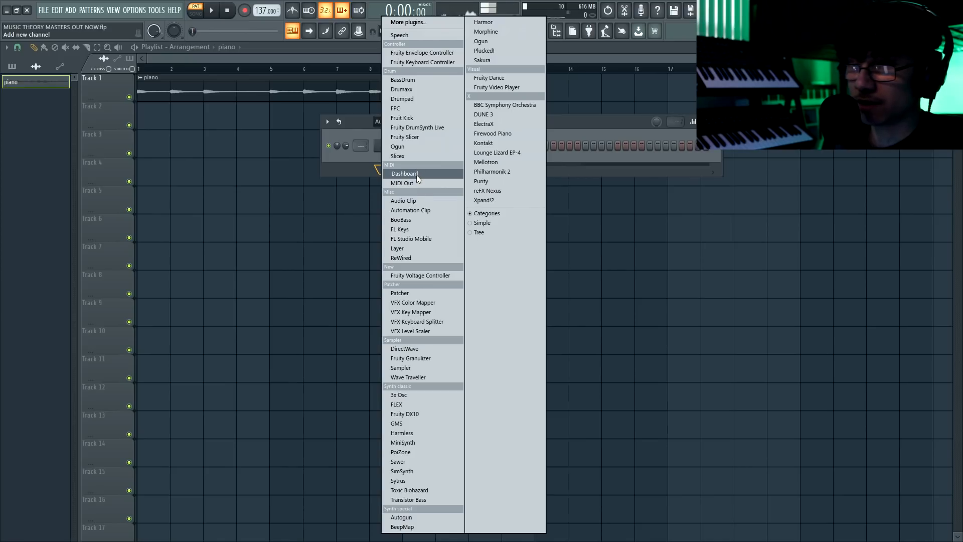
click(402, 481)
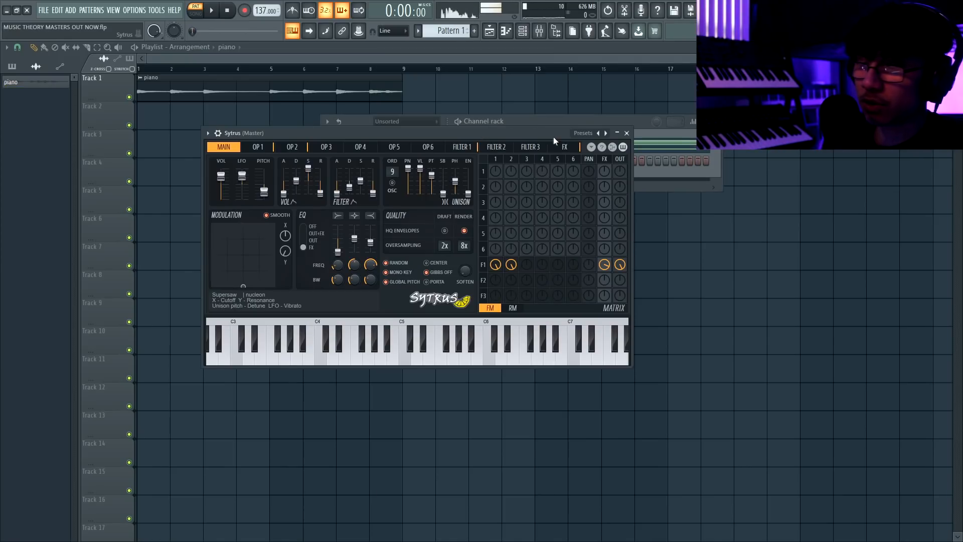
click(552, 137)
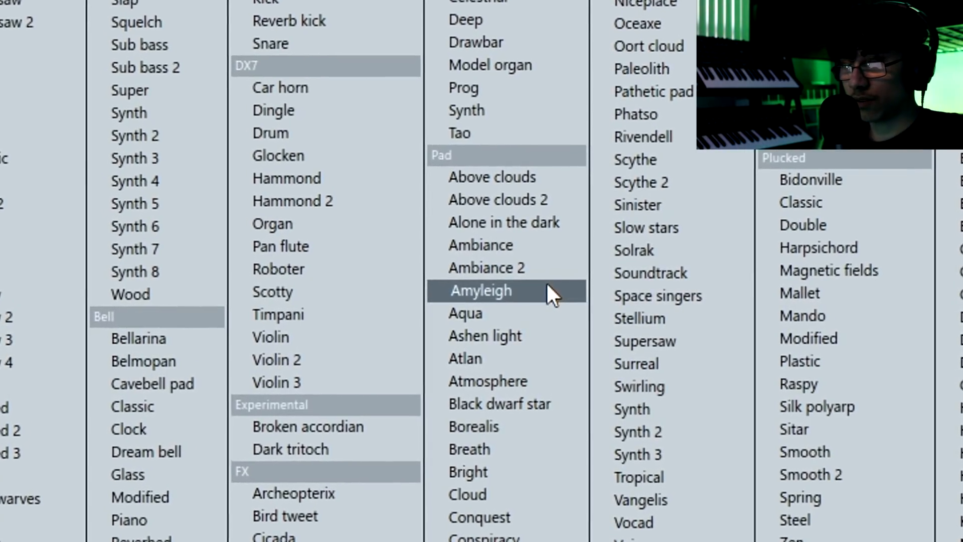
click(547, 285)
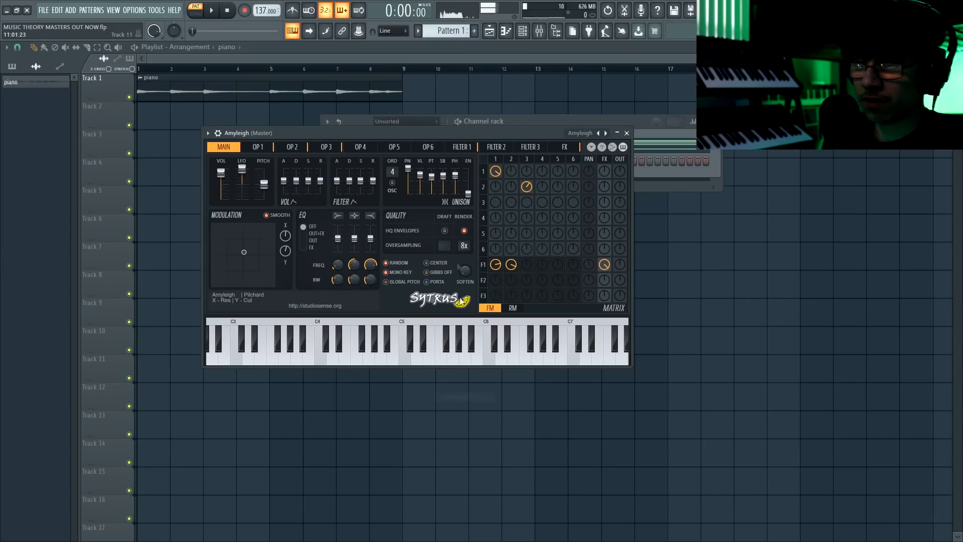
Copy all the Close Grand chord notes from Pattern 1 into the Amyleigh channel of the new Pattern 2.
right_click(404, 122)
key(F6)
click(475, 150)
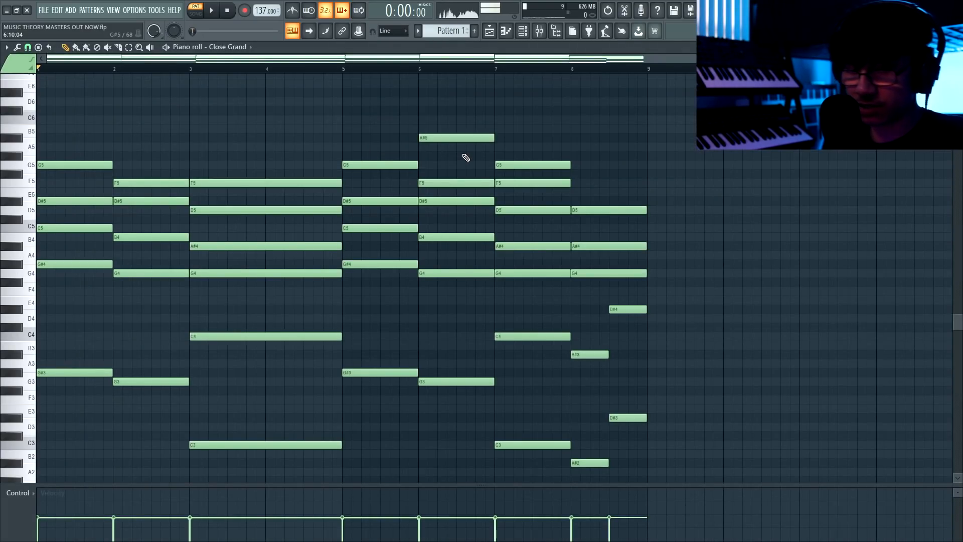
key(ctrl+a)
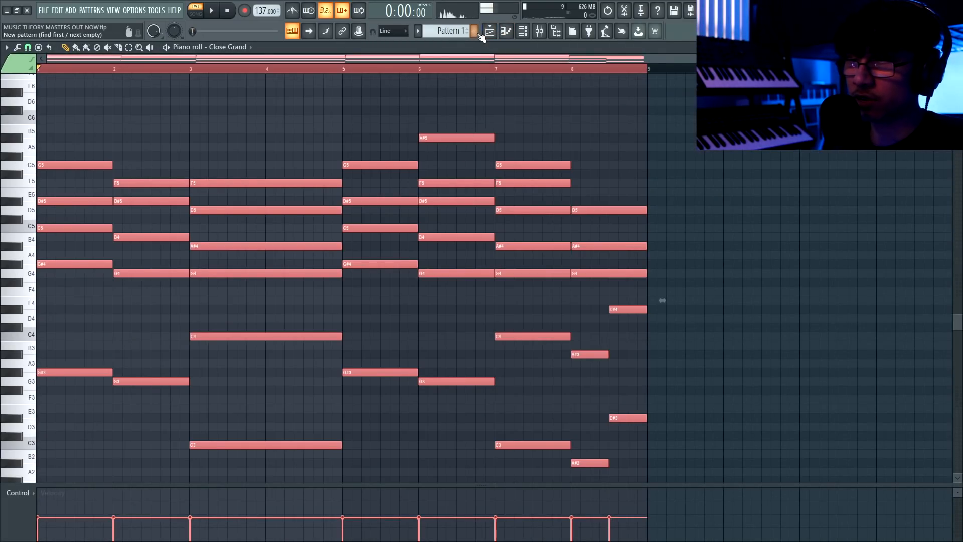
key(F4)
click(234, 47)
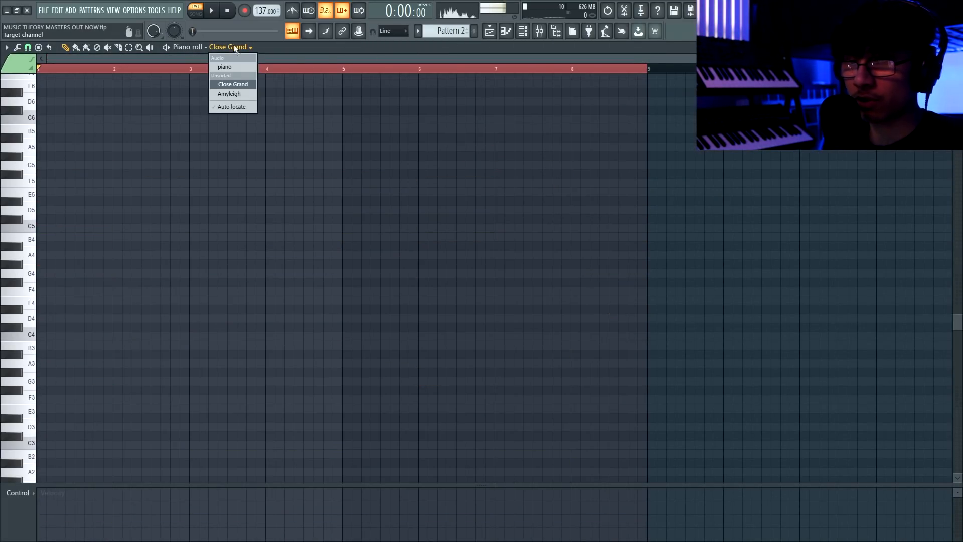
click(238, 93)
key(ctrl+v)
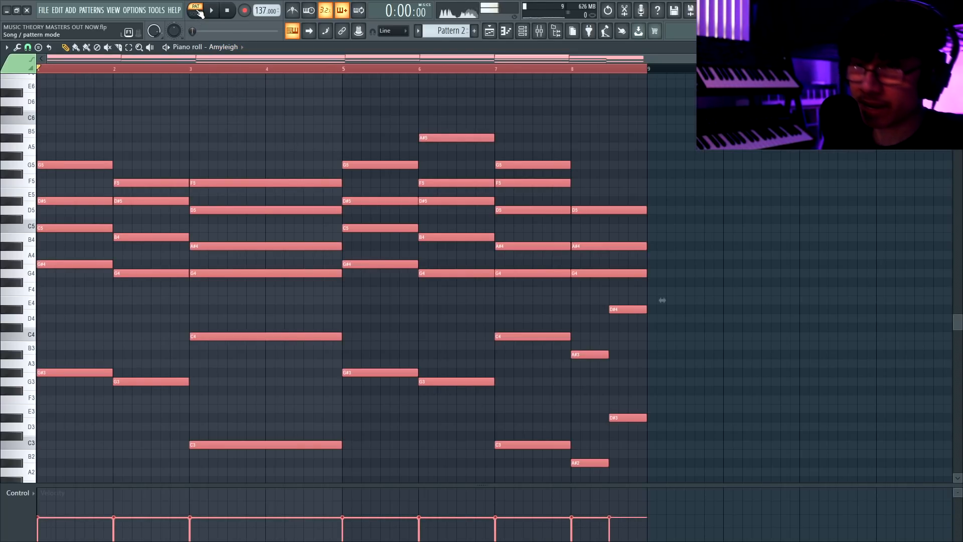
Preview the Amyleigh chords and shorten all their notes by about half a beat at the end.
key(space)
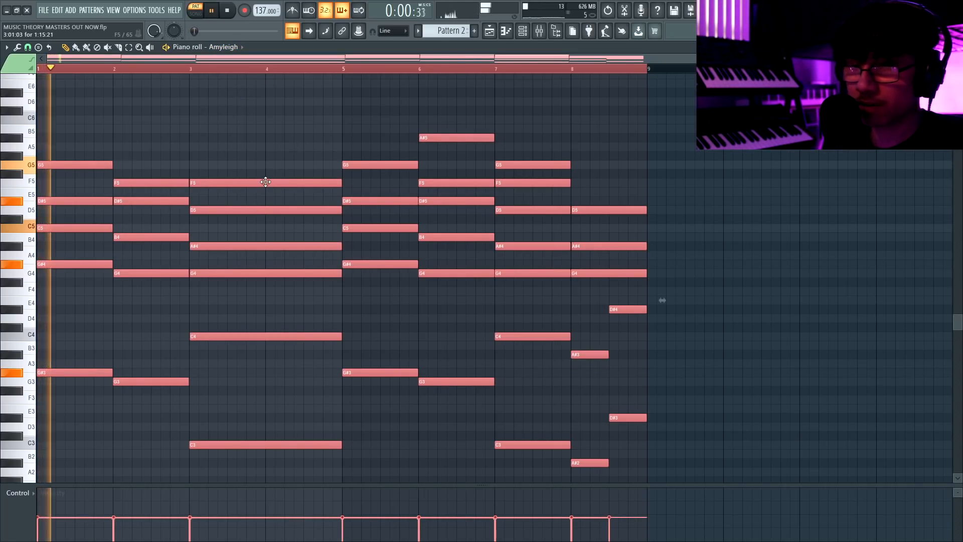
key(ctrl+d)
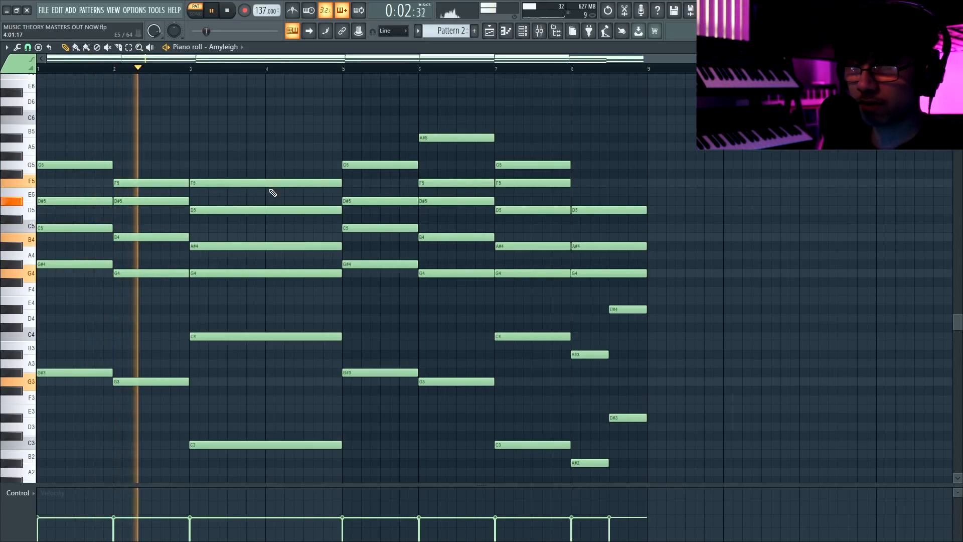
key(space)
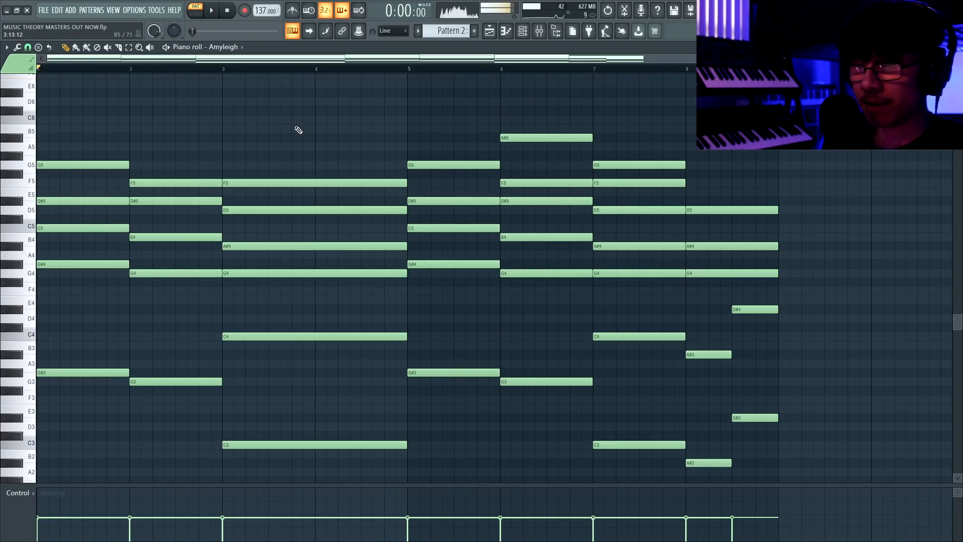
key(ctrl+a)
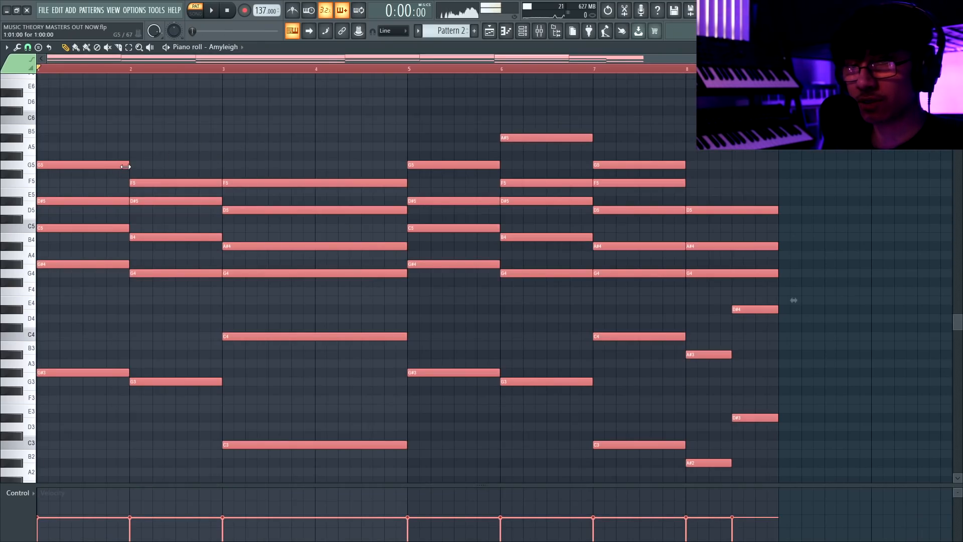
drag(125, 167, 117, 167)
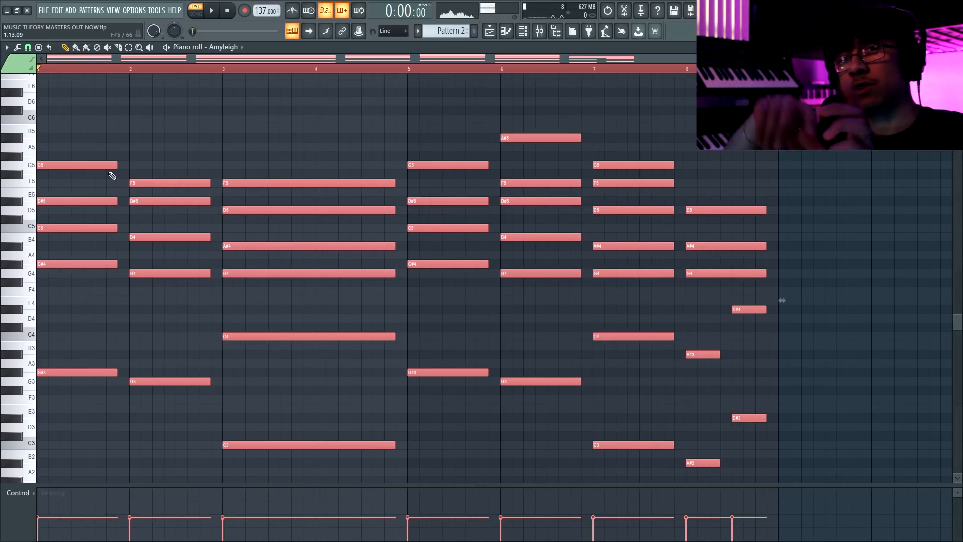
Place Pattern 2 on Track 2 at bar 1 under the piano clip and preview both in song mode.
key(F5)
click(12, 67)
drag(31, 113, 146, 112)
click(195, 14)
key(space)
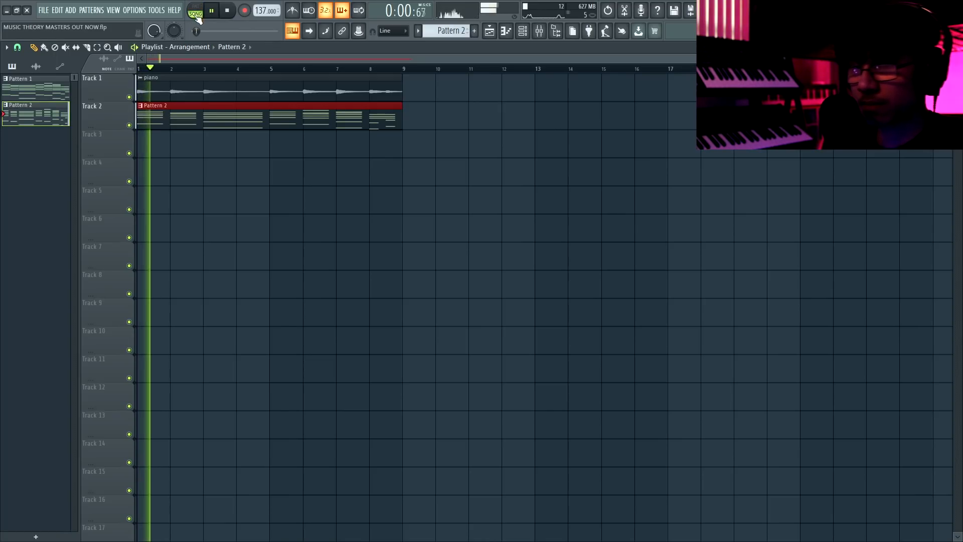
key(space)
Lower the Amyleigh channel volume to about 46% during playback and route the channel to mixer Insert 5.
key(F6)
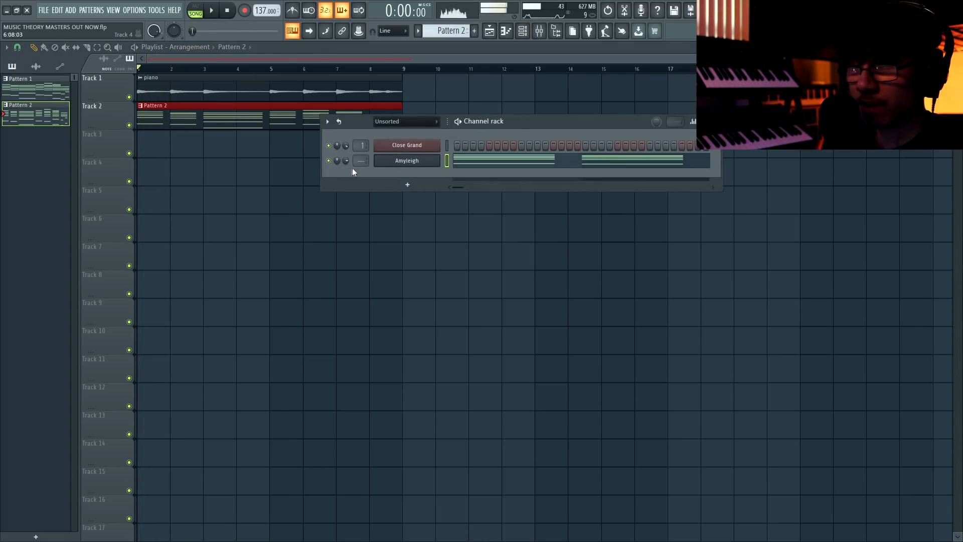
key(space)
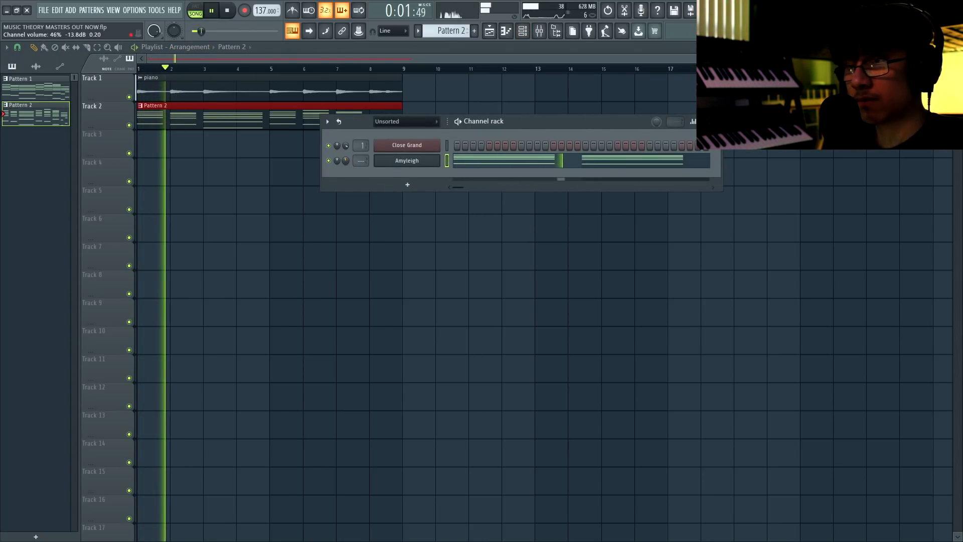
key(F9)
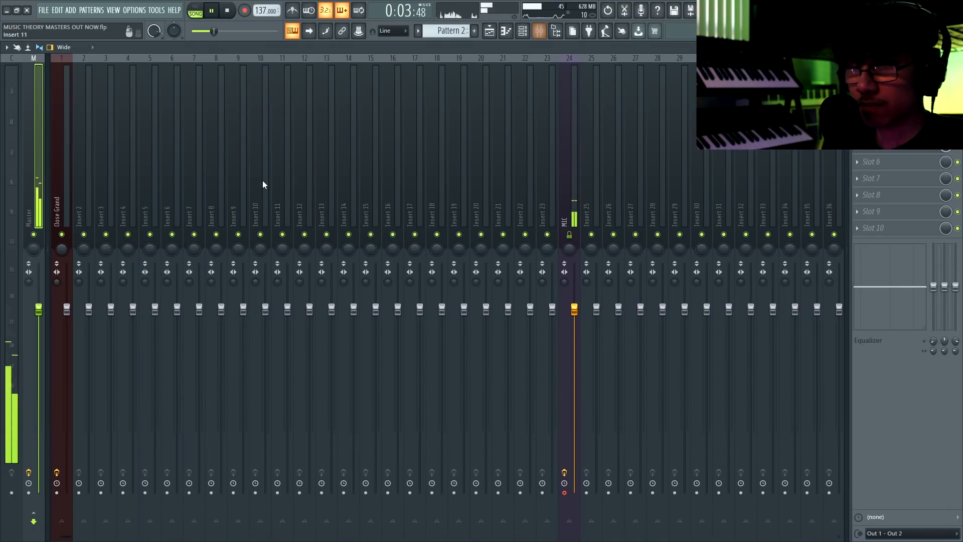
right_click(147, 163)
mouse_move(227, 158)
key(space)
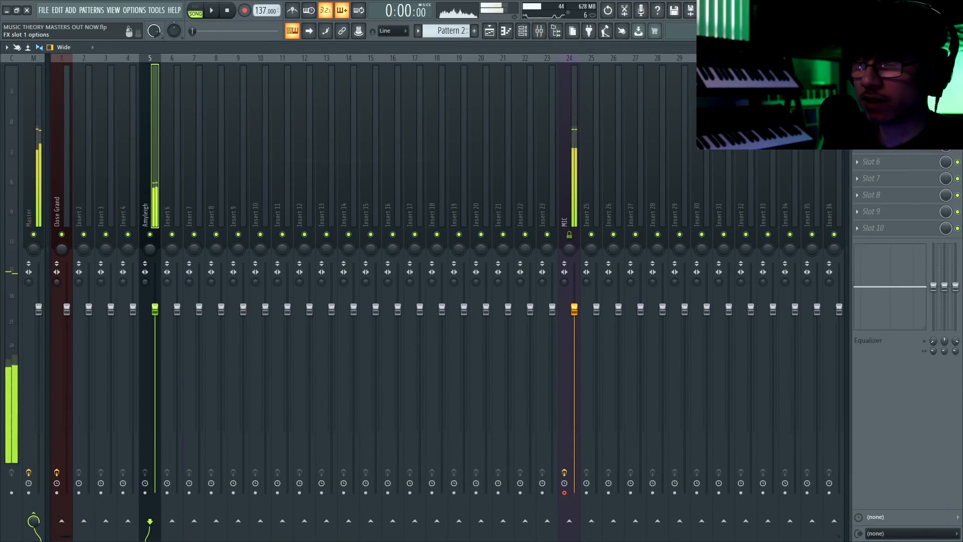
Add Fruity Chorus to the Amyleigh mixer track, and shape the track with a -18 low cut at 90 Hz and adjusted stereo separation.
click(858, 79)
click(712, 51)
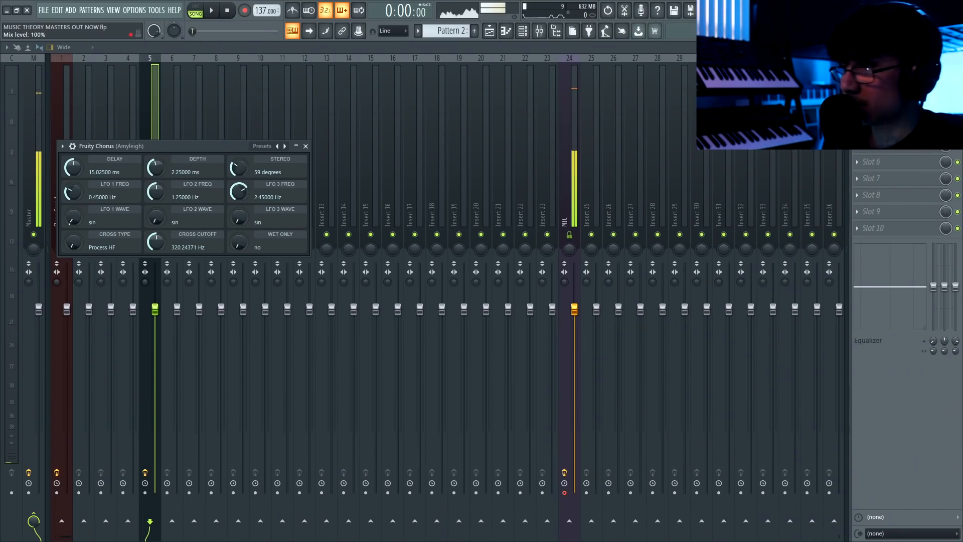
key(Escape)
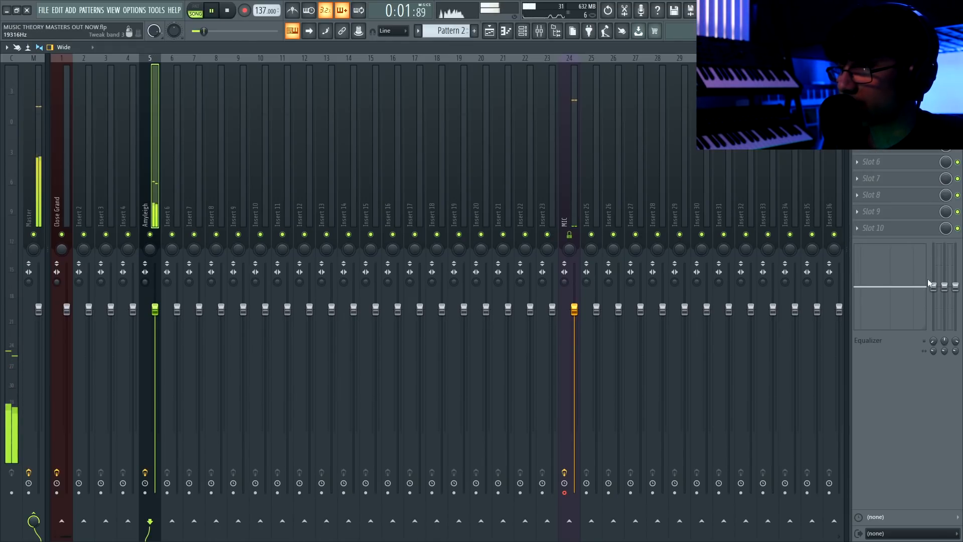
drag(145, 281, 145, 291)
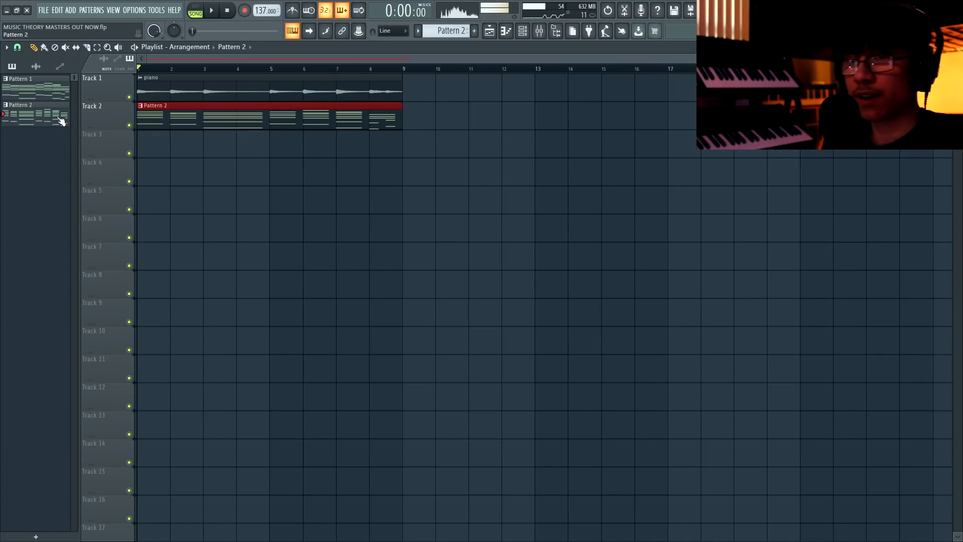
Render Pattern 2 as an audio clip named pad on Track 2 at bar 1, and save the project.
right_click(57, 117)
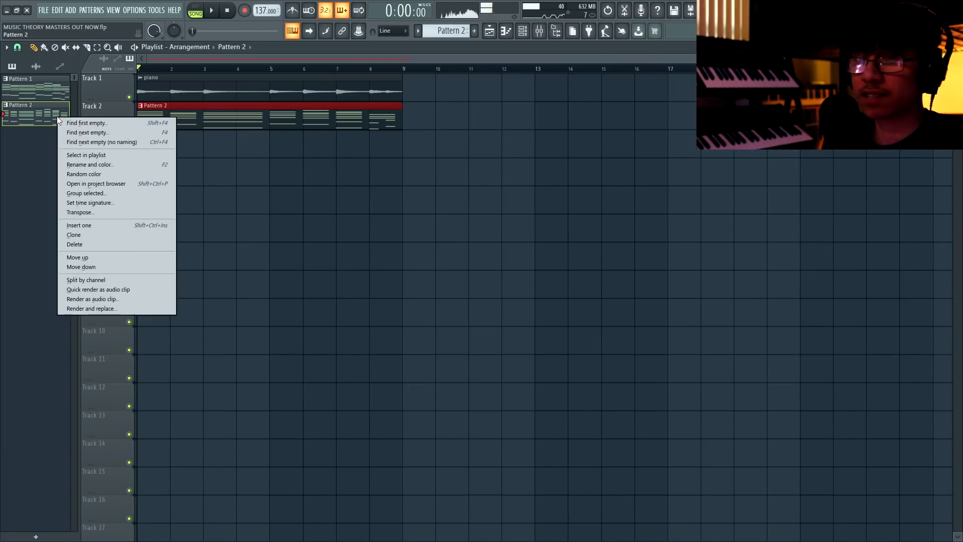
click(119, 288)
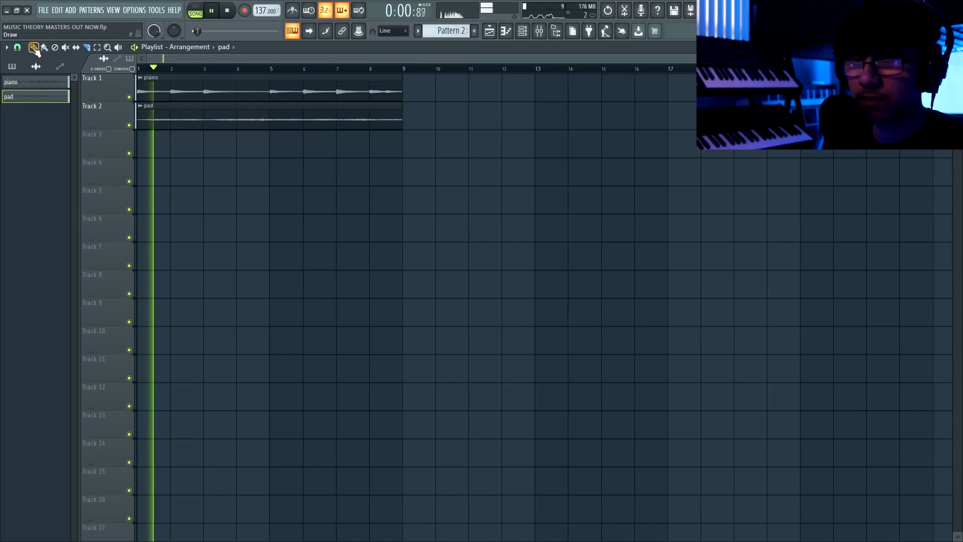
key(ctrl+s)
Route the piano and pad audio channels to mixer tracks 1 and 2.
key(F9)
key(F9)
key(F6)
key(F9)
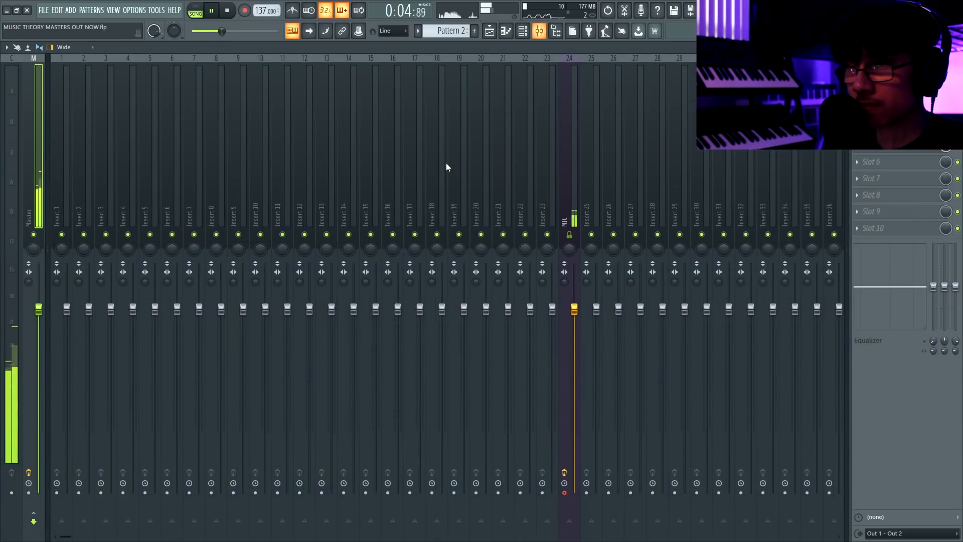
right_click(73, 166)
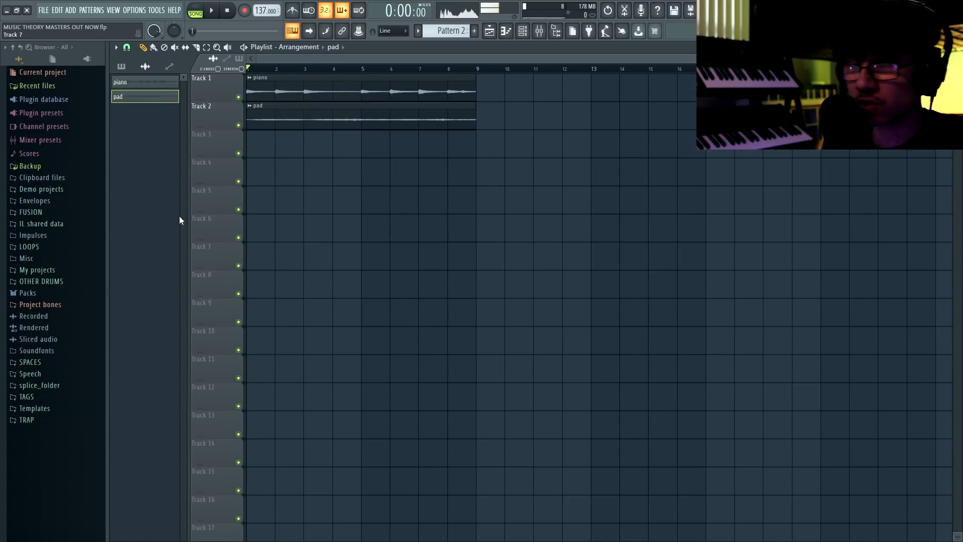
Load drum samples from the FUSION folder into new channels, including an 808, Clap 1, Hat 1 and Open 4.
click(69, 214)
click(63, 238)
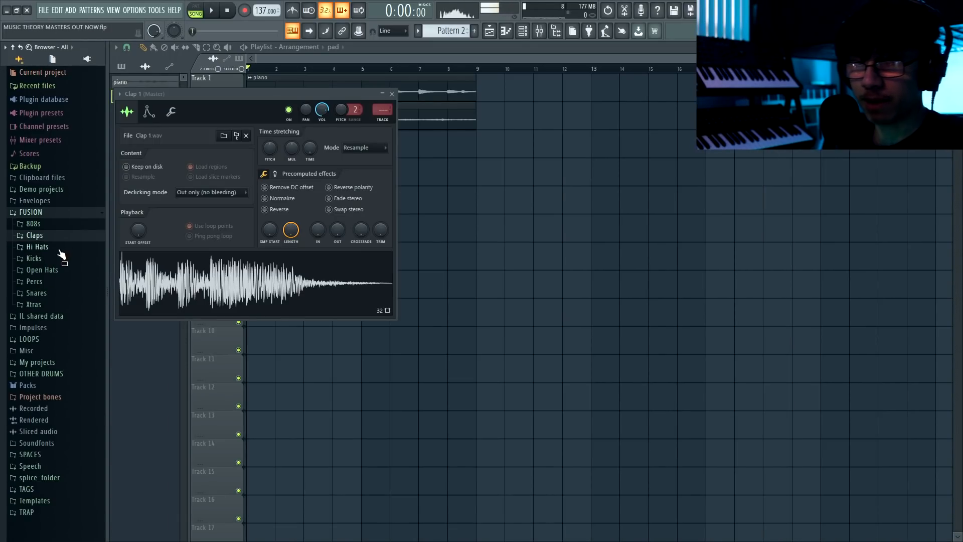
click(60, 254)
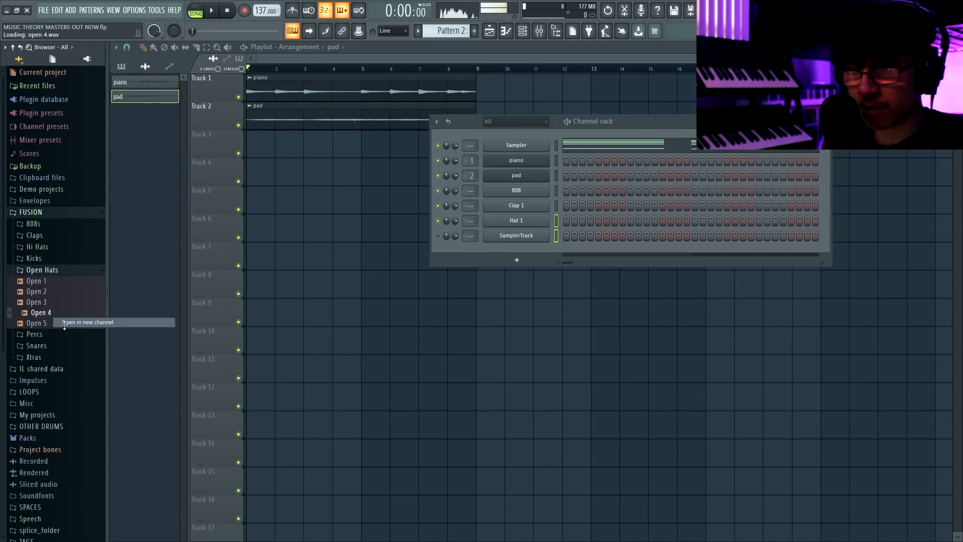
click(59, 346)
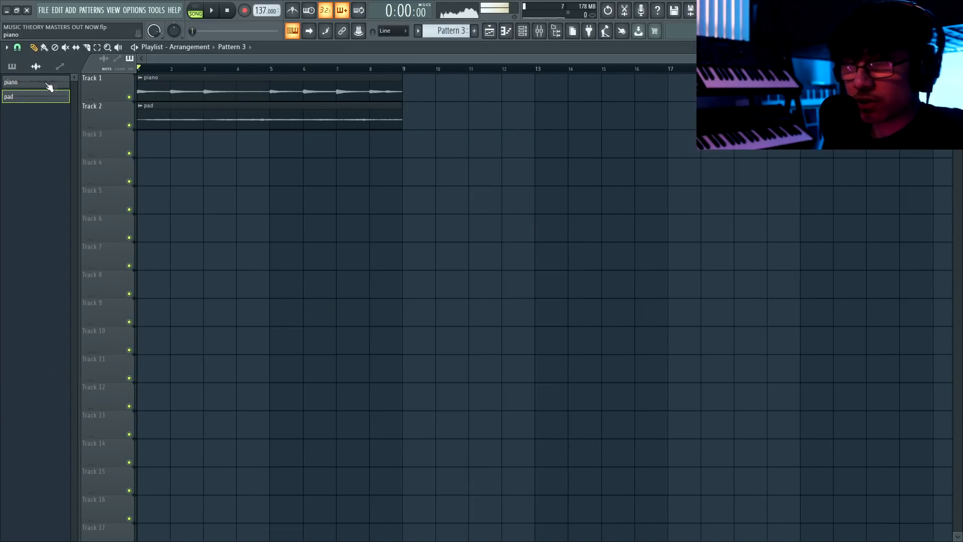
Copy the lowest bass notes of the Pattern 1 chords across all eight bars into the 808 channel of Pattern 3.
double_click(25, 89)
scroll(161, 271, down, 4)
drag(105, 248, 106, 251)
drag(257, 306, 363, 351)
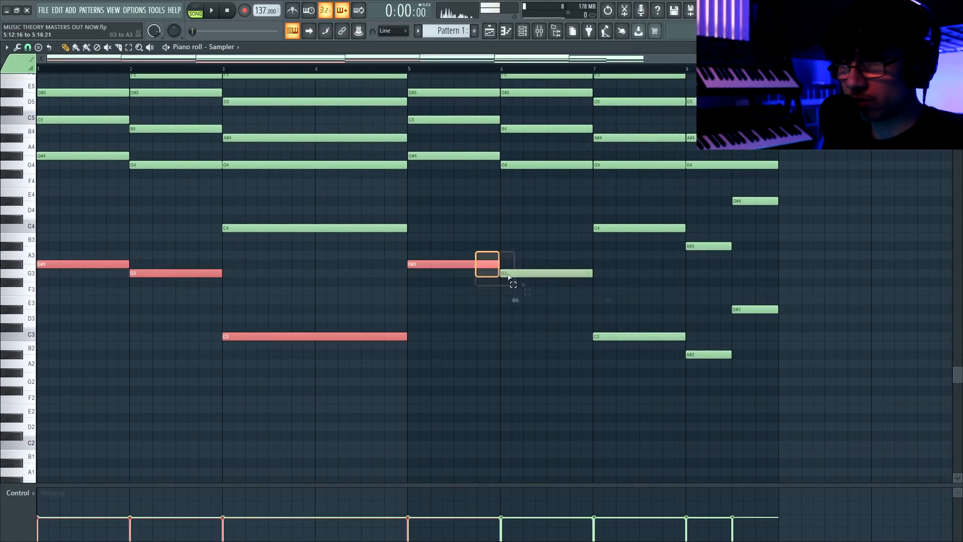
drag(685, 302, 802, 391)
click(476, 31)
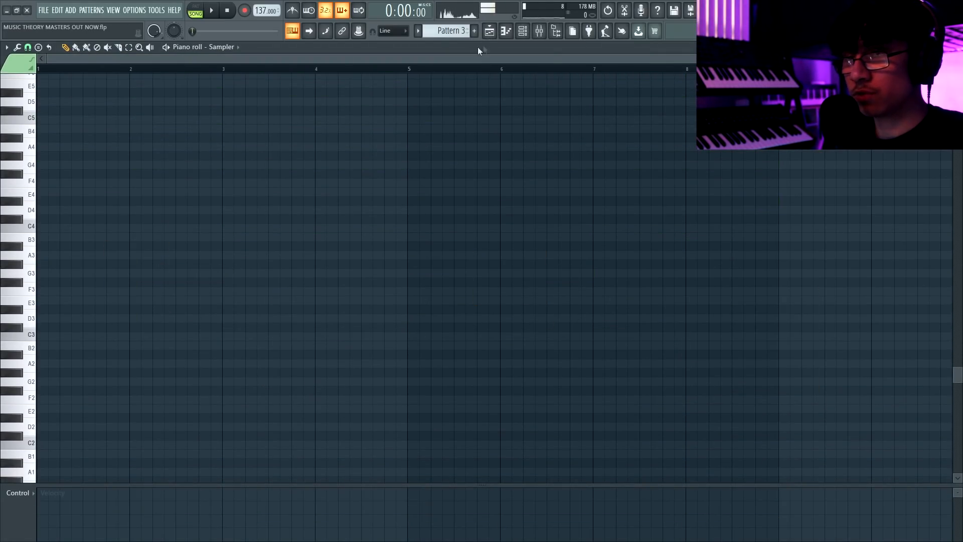
click(235, 47)
click(225, 103)
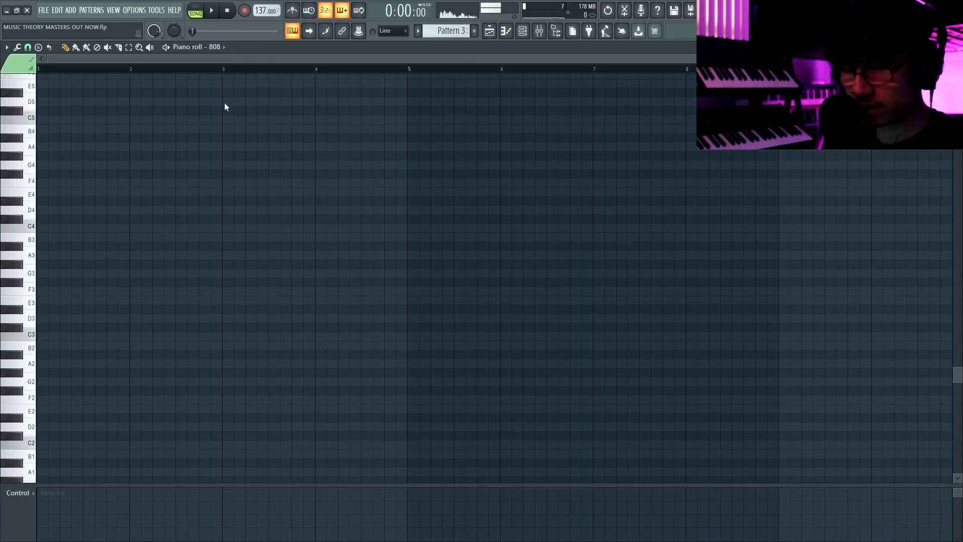
key(ctrl+v)
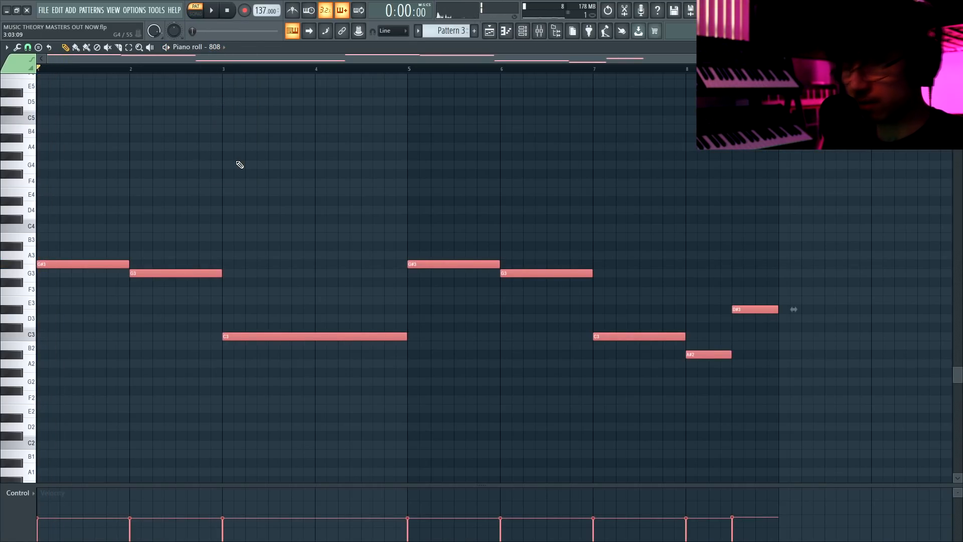
Transpose the pasted 808 notes up two octaves, previewing the sound between the shifts.
key(space)
key(ctrl+Up)
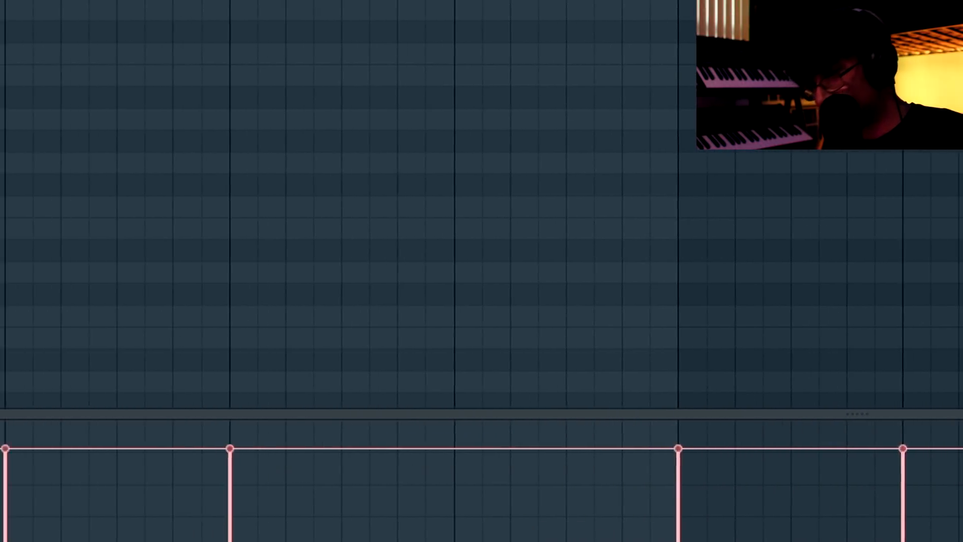
key(space)
scroll(248, 280, up, 1)
key(space)
key(ctrl+Up)
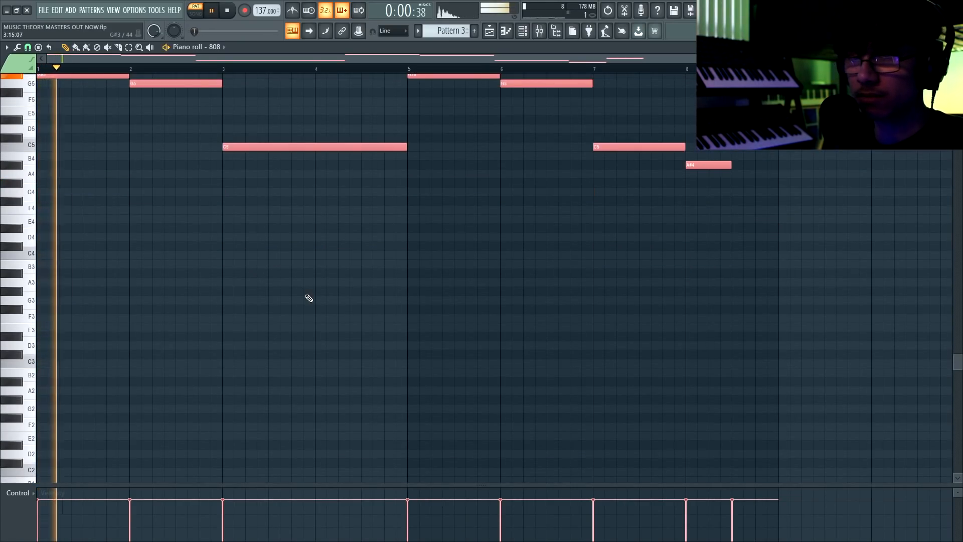
Rework bars 1 and 2 of the 808 line into two G#5 and three G5 hits, stretching the second G#5 into bar 2.
key(space)
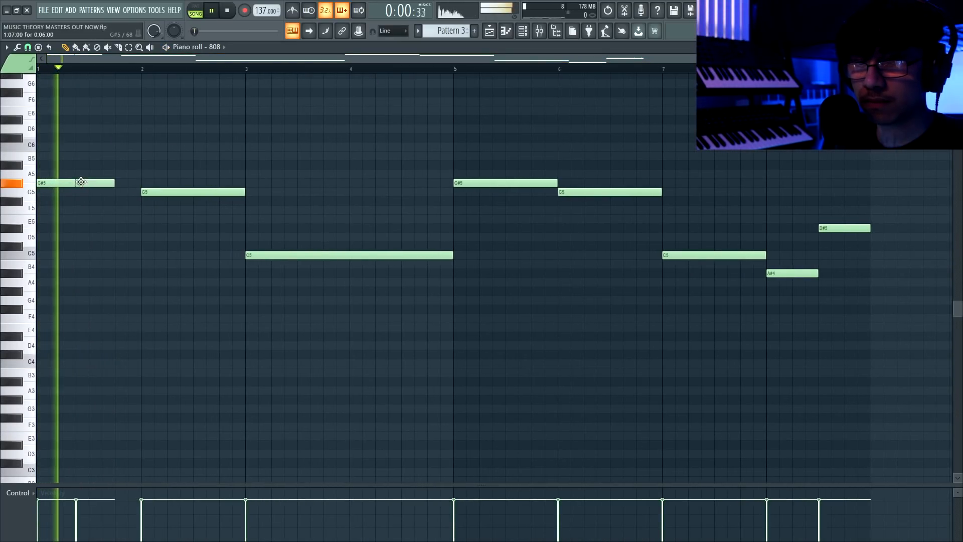
drag(115, 183, 177, 195)
drag(269, 193, 217, 195)
click(209, 195)
key(space)
key(space)
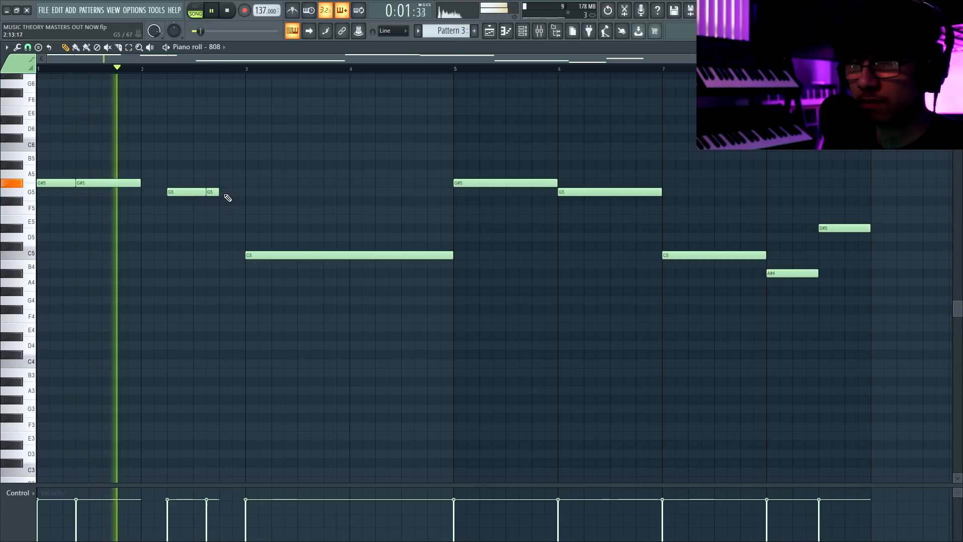
click(223, 192)
drag(141, 183, 167, 183)
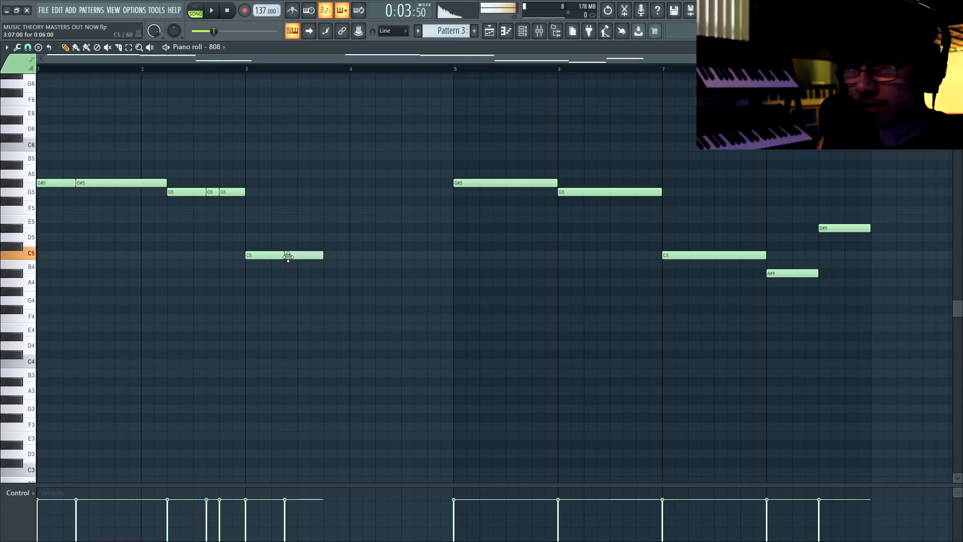
Fill bars 3 and 4 of the 808 line with four C5 hits and finish on a D#5 note.
drag(322, 255, 375, 256)
click(380, 256)
drag(409, 227, 441, 225)
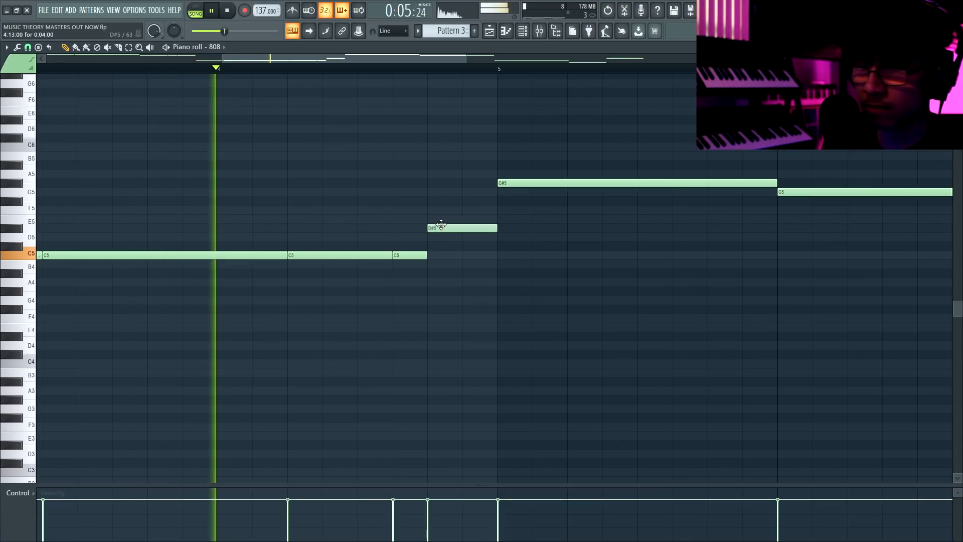
scroll(443, 225, down, 2)
scroll(443, 225, down, 2)
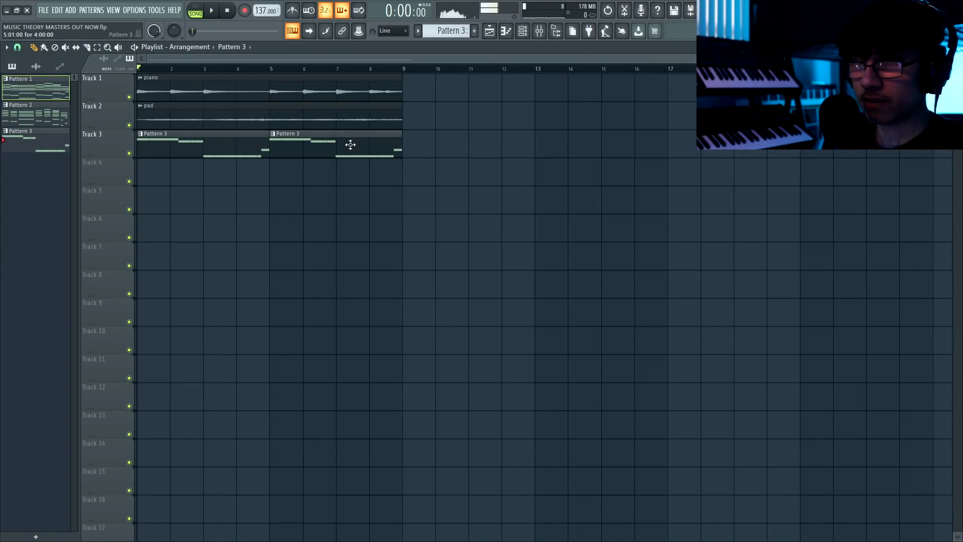
Make the second Pattern 3 clip at bar 5 unique and open its 808 notes.
click(272, 134)
click(311, 197)
double_click(309, 137)
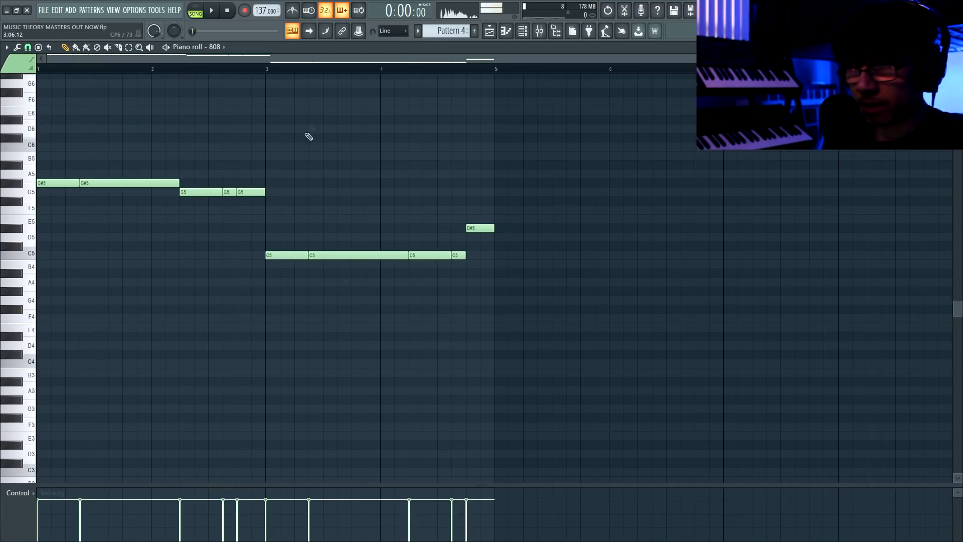
Vary bar 2 with A#5 notes after the G5, adding short repeated hits and extending the last one to bar 3.
scroll(61, 178, up, 2)
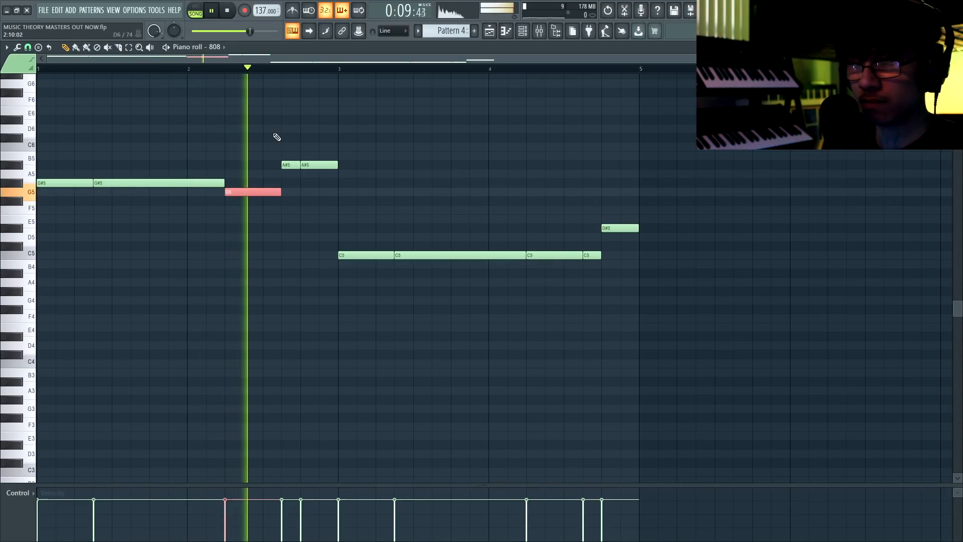
key(space)
scroll(346, 171, up, 3)
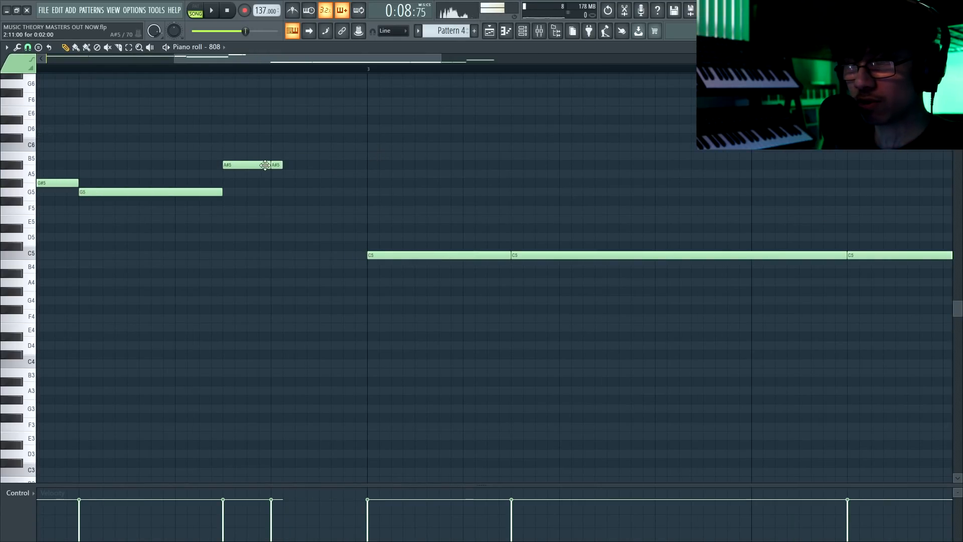
scroll(296, 173, up, 2)
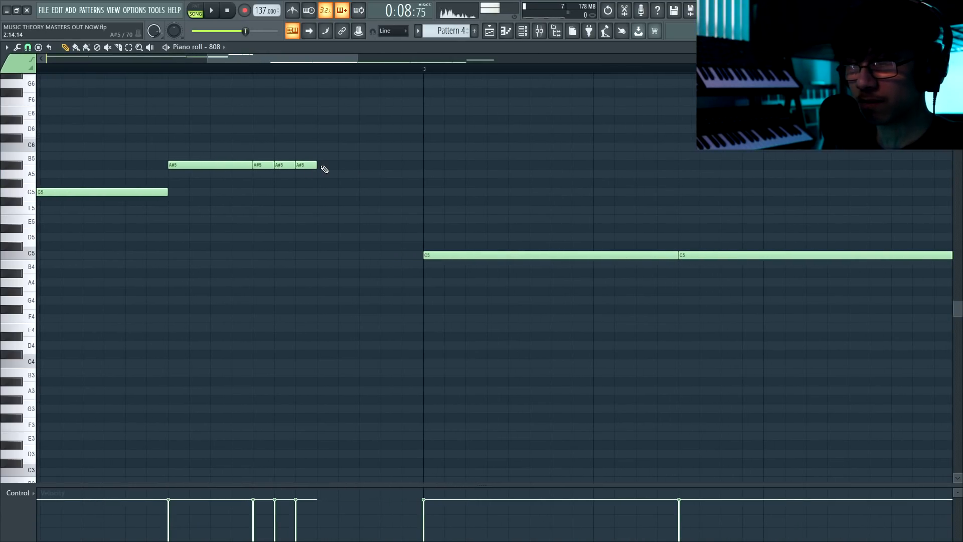
drag(368, 165, 424, 168)
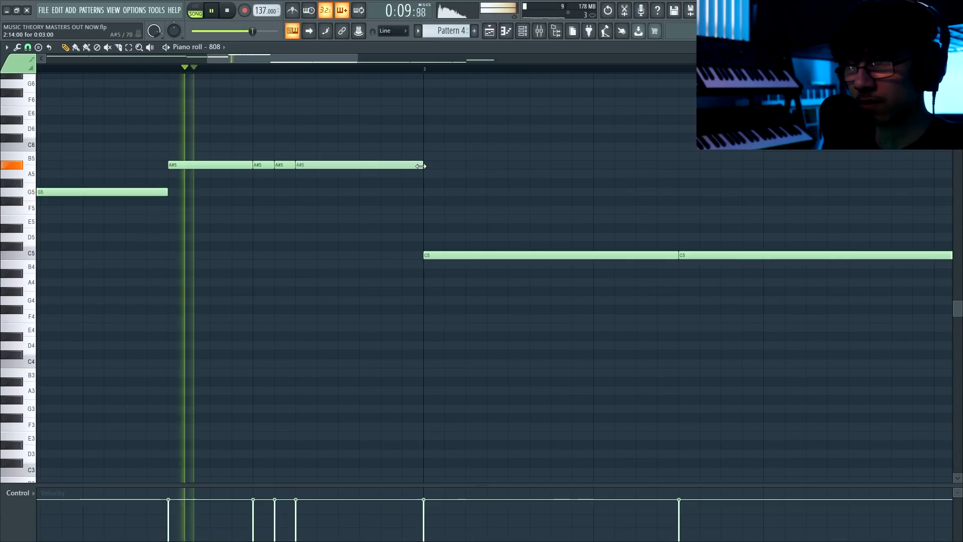
scroll(421, 172, down, 6)
Rework the end of bar 4 with an A# note followed by one D# note extended to the bar's end, previewing the change.
scroll(420, 176, up, 2)
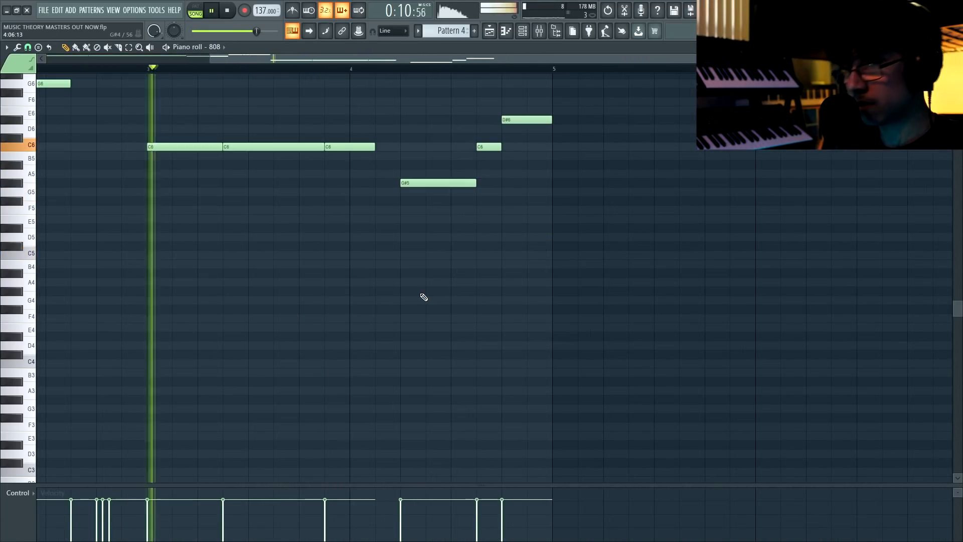
scroll(422, 297, up, 3)
drag(433, 241, 434, 218)
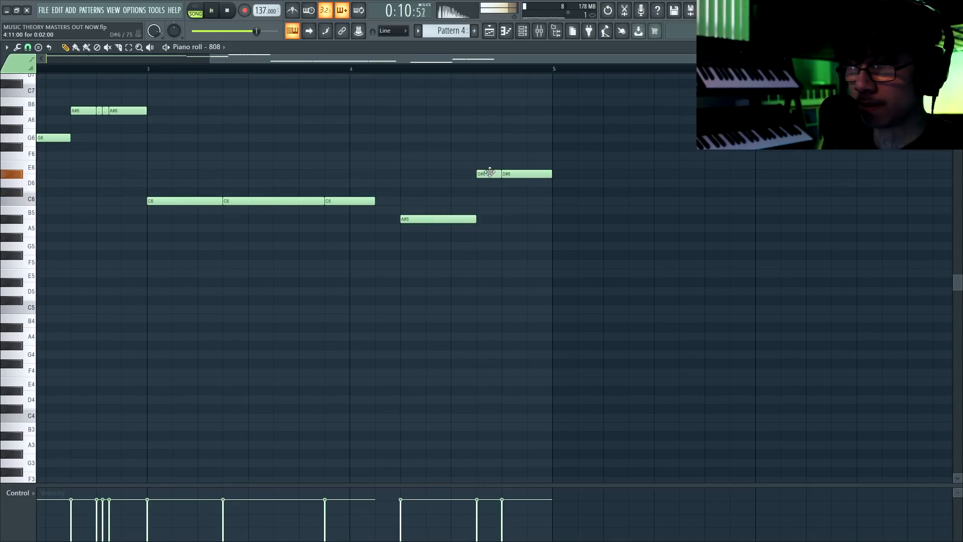
right_click(518, 173)
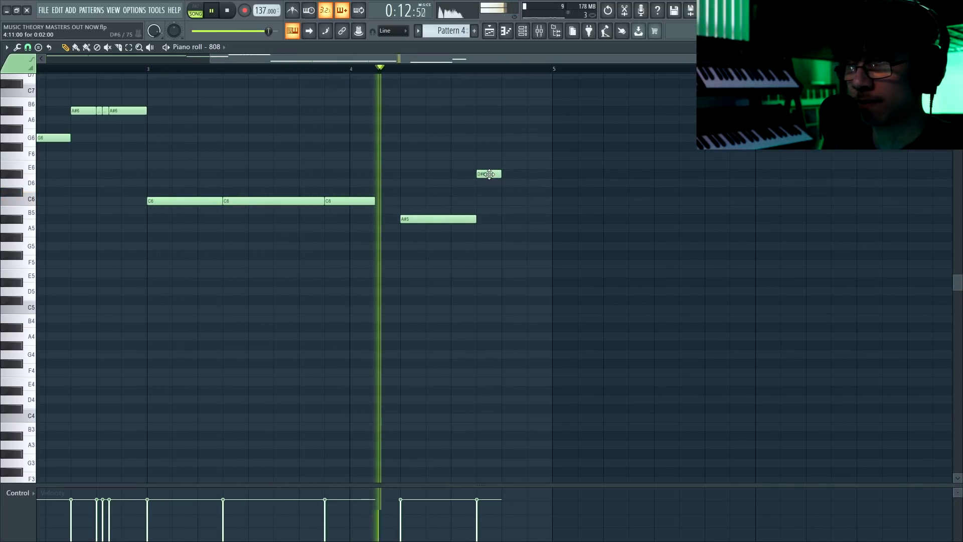
drag(502, 173, 552, 174)
key(space)
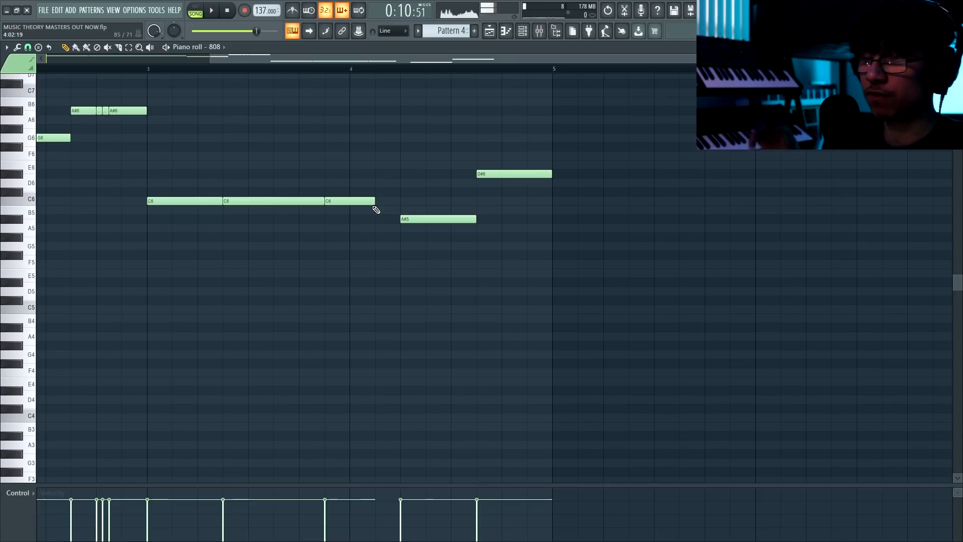
Raise the C5 note that crosses into bar 4 to G5 and preview it.
drag(351, 311, 352, 246)
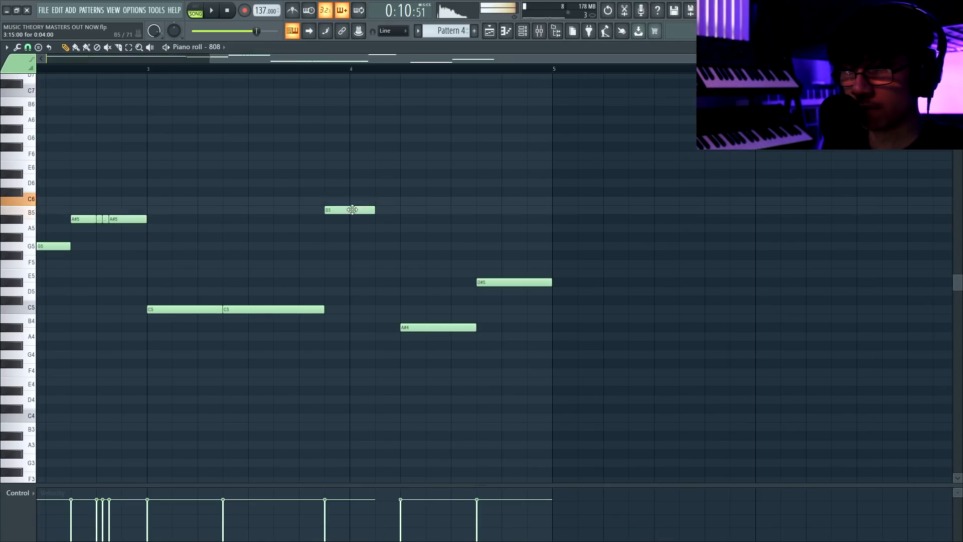
key(space)
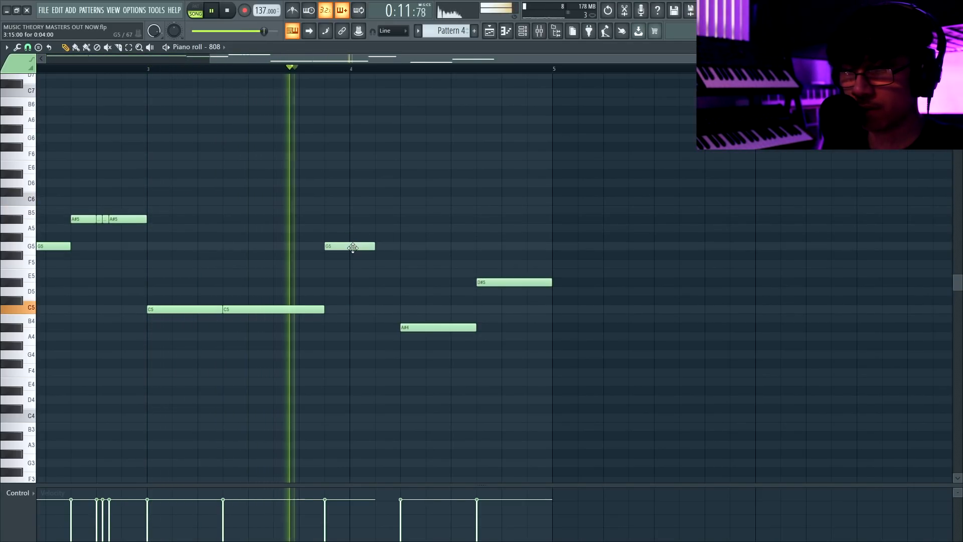
key(space)
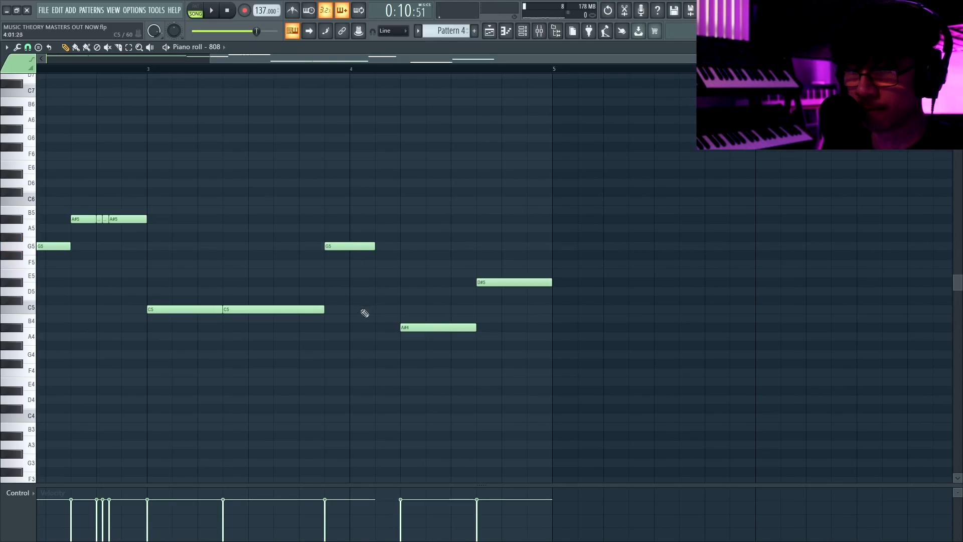
Add a C5 slide note at the start of bar 4, save the project and preview the glide.
double_click(355, 309)
click(383, 309)
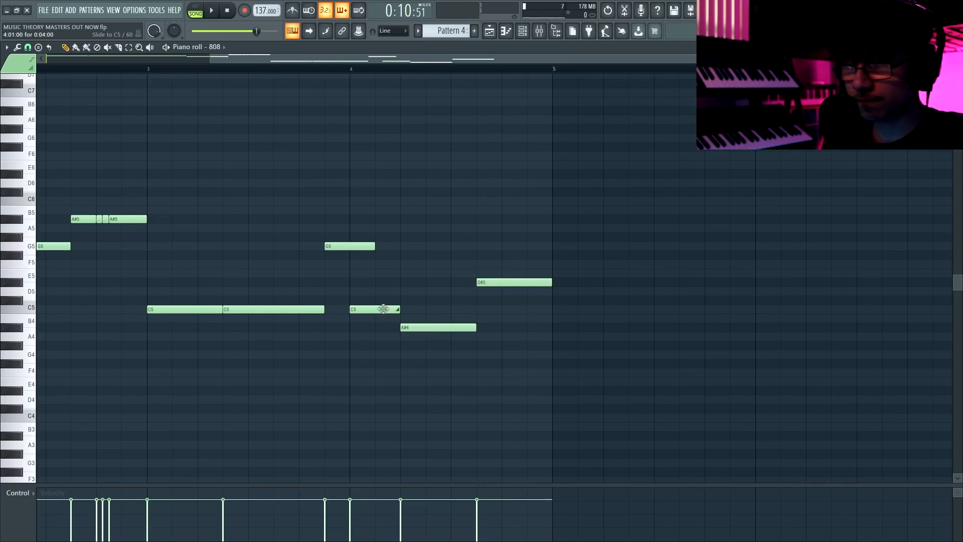
key(ctrl+s)
key(space)
key(space)
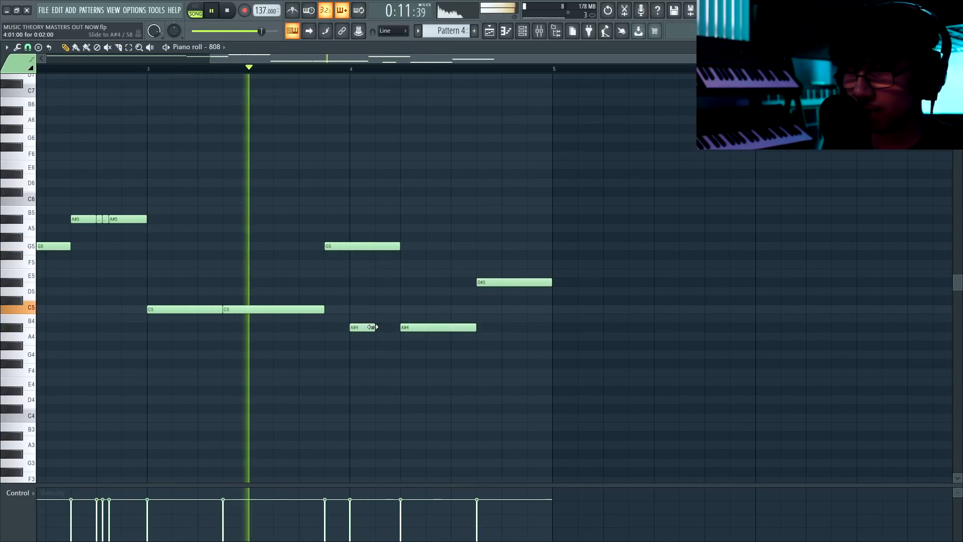
Shorten the bar 4 slide note on A#4 and save the project.
drag(373, 327, 380, 327)
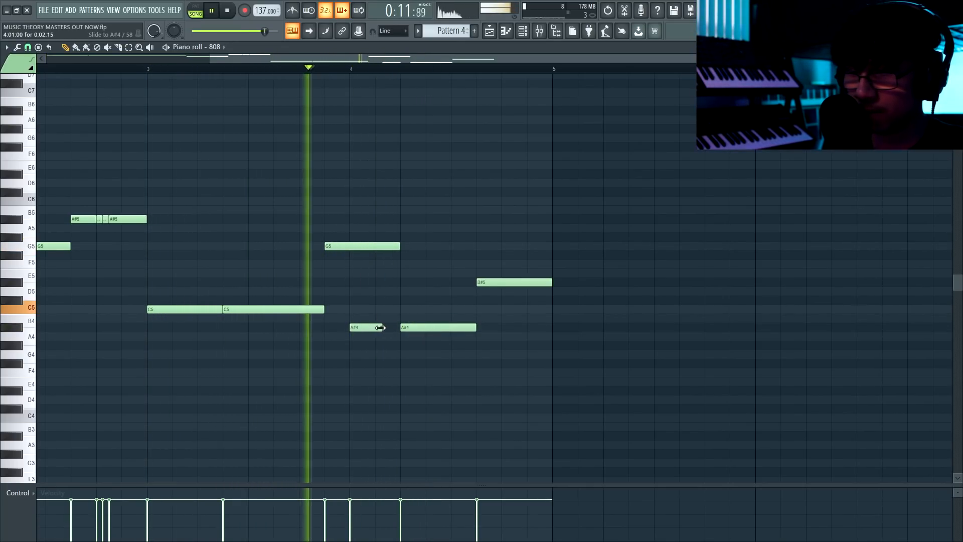
key(ctrl+s)
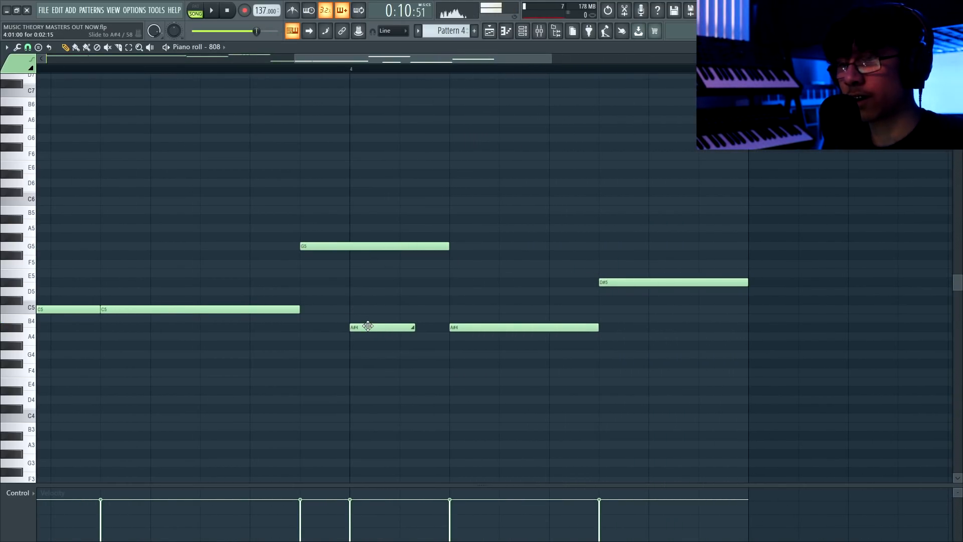
double_click(368, 326)
click(531, 334)
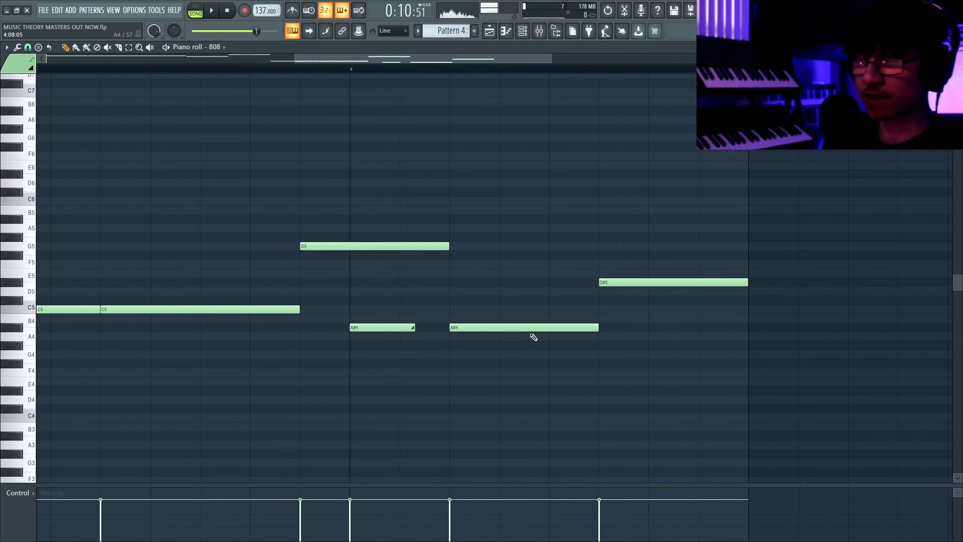
Create a new empty pattern for the claps and show its channel steps.
scroll(492, 264, down, 4)
click(488, 31)
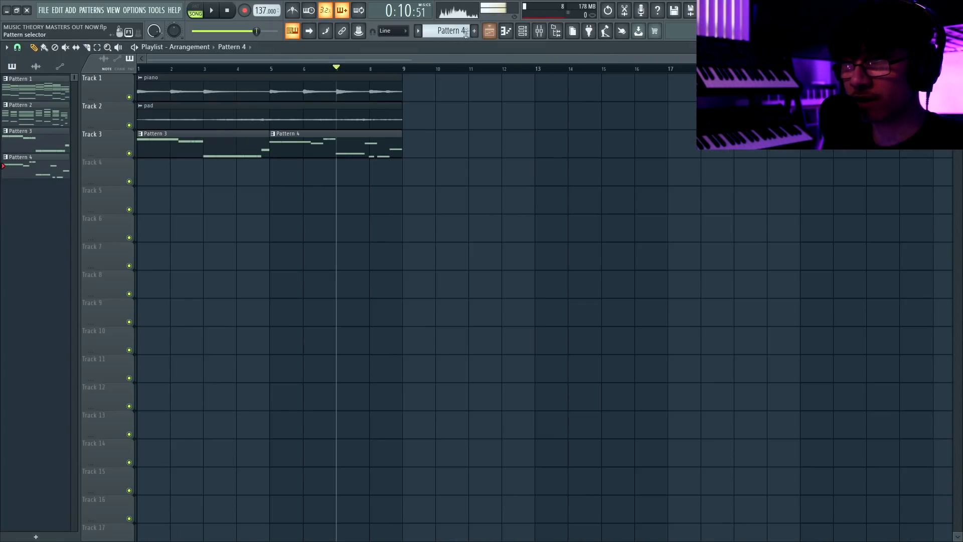
key(F6)
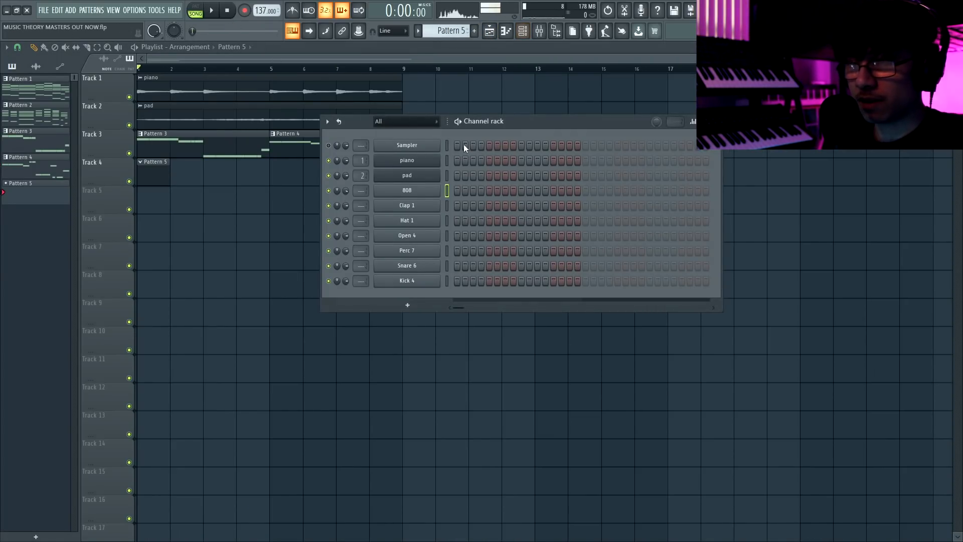
click(488, 205)
click(553, 205)
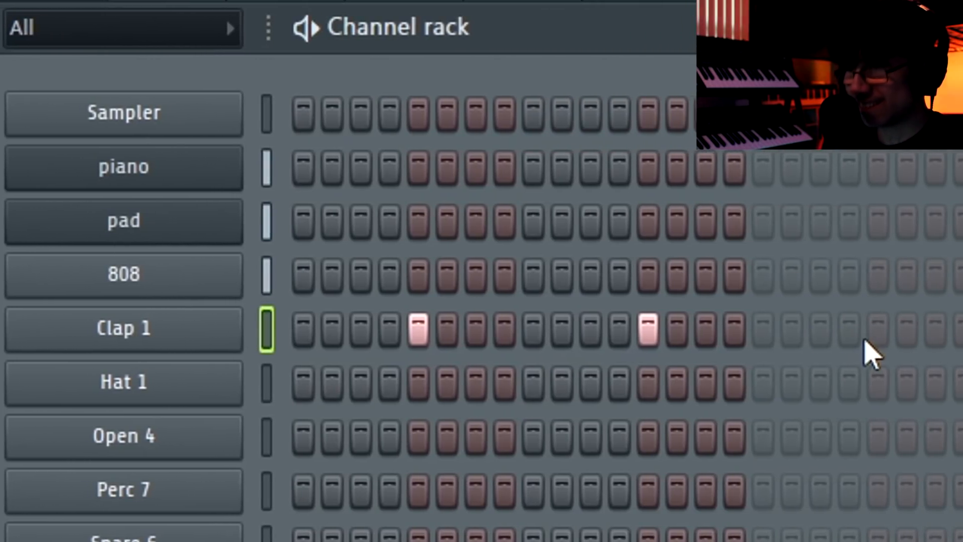
click(875, 331)
click(775, 332)
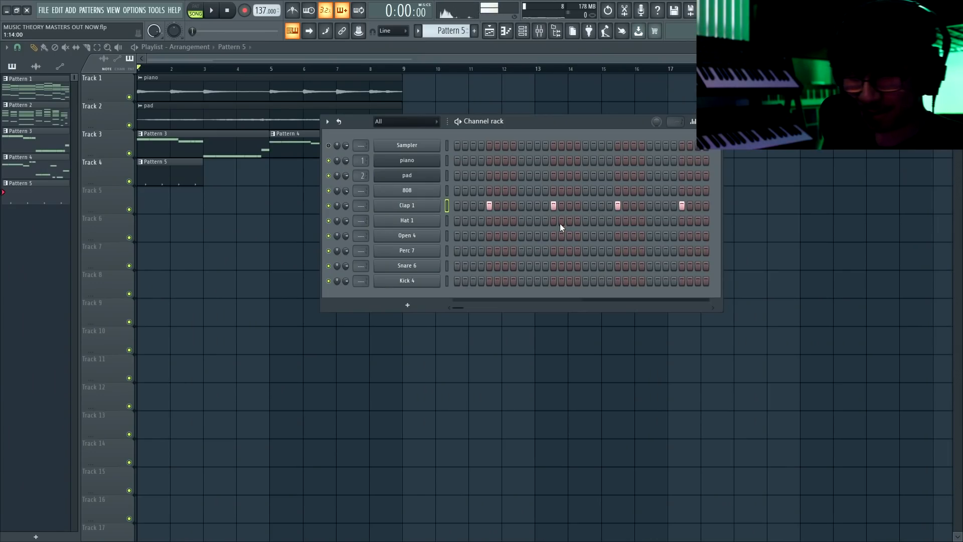
key(ctrl+x)
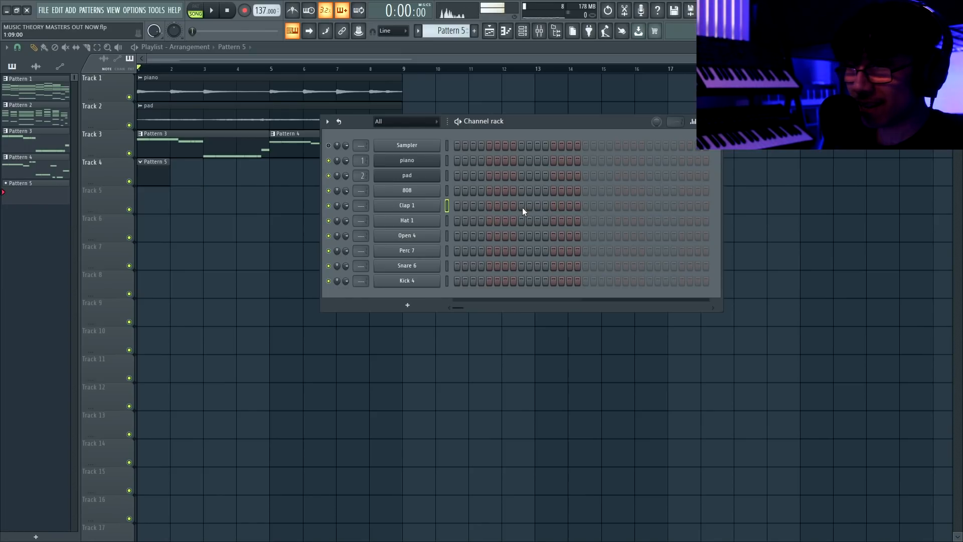
Program Clap 1 on steps 9 and 25, and repeat the two-bar clap pattern on Track 4 across all eight bars.
click(650, 206)
key(space)
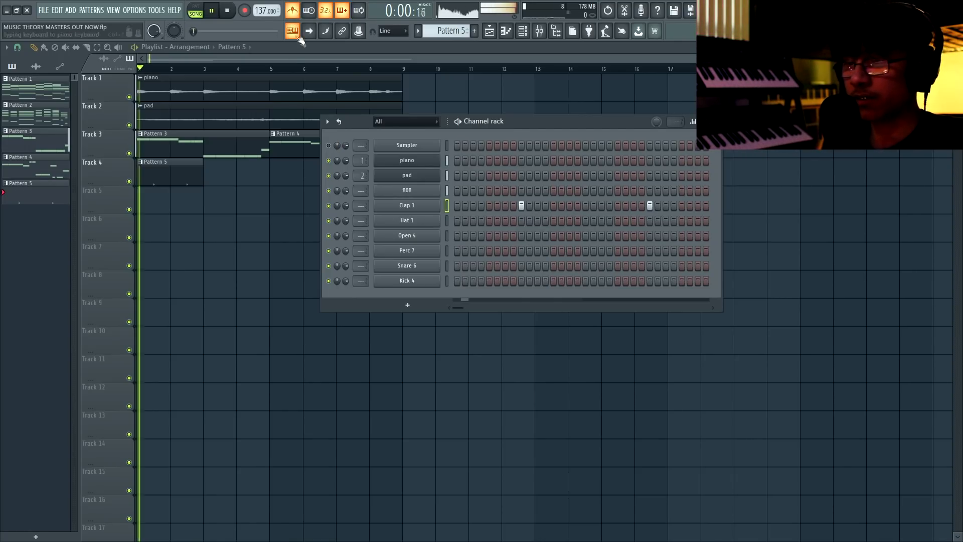
click(206, 172)
drag(164, 182, 291, 176)
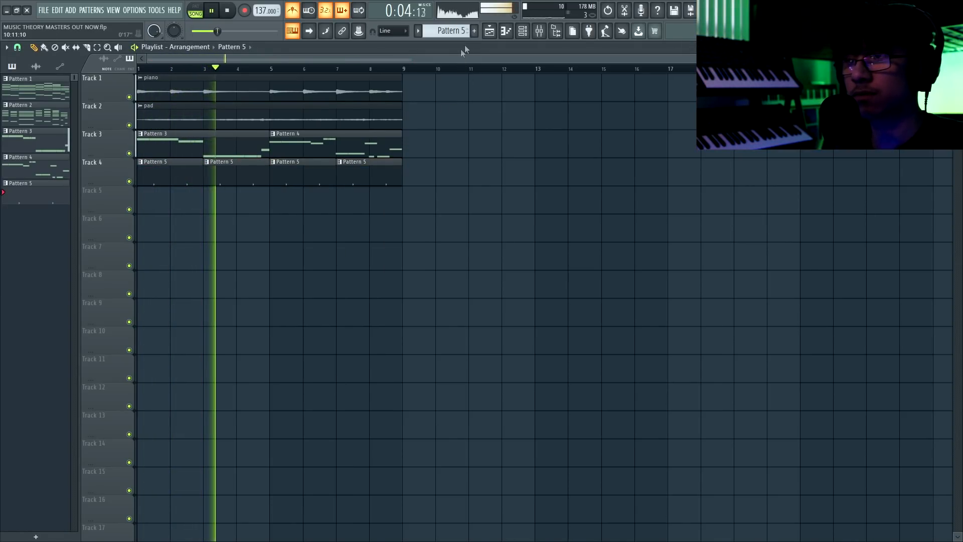
Mute the pad on Track 2 and create a new pattern for the hi-hats.
click(129, 125)
key(ctrl+s)
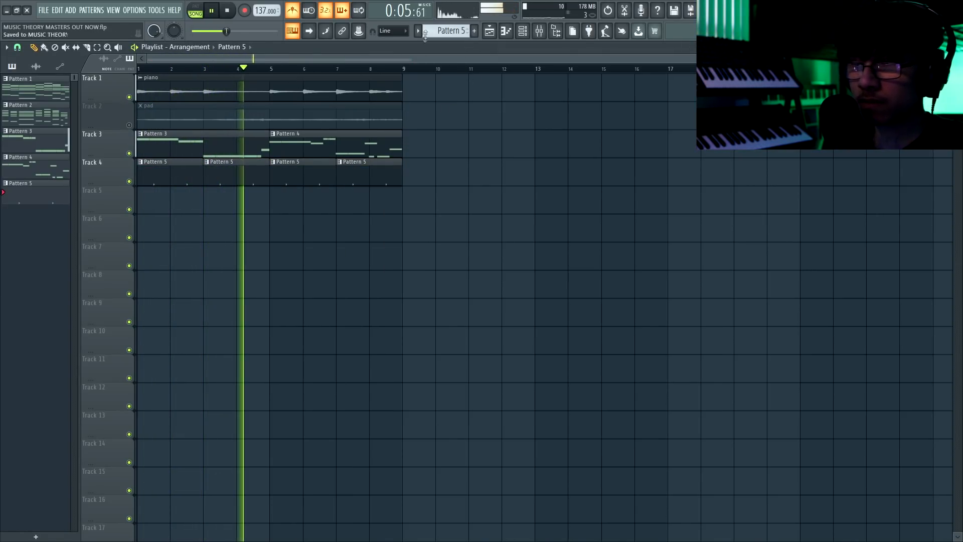
click(474, 31)
key(Return)
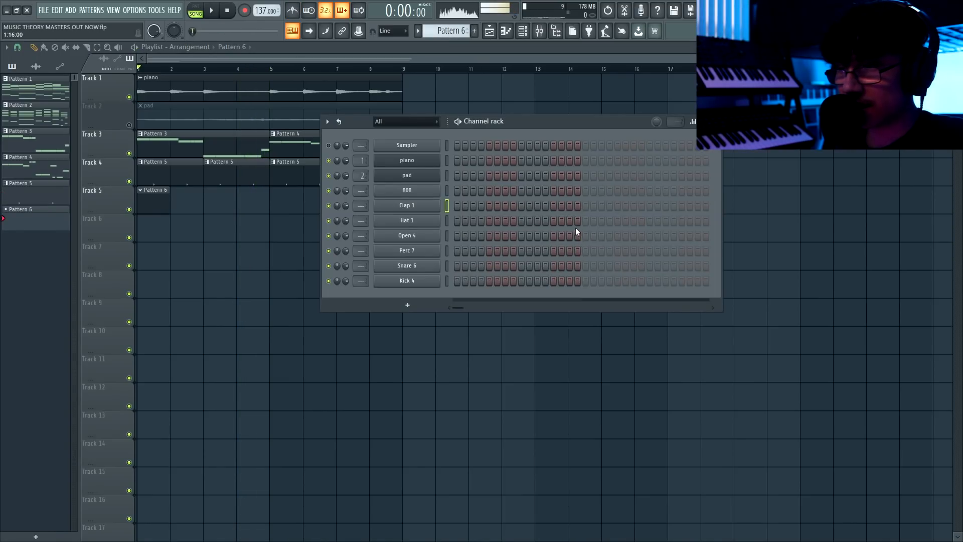
Fill Hat 1 on every 2 steps over two bars and repeat the hi-hat pattern on Track 5.
click(585, 221)
right_click(413, 220)
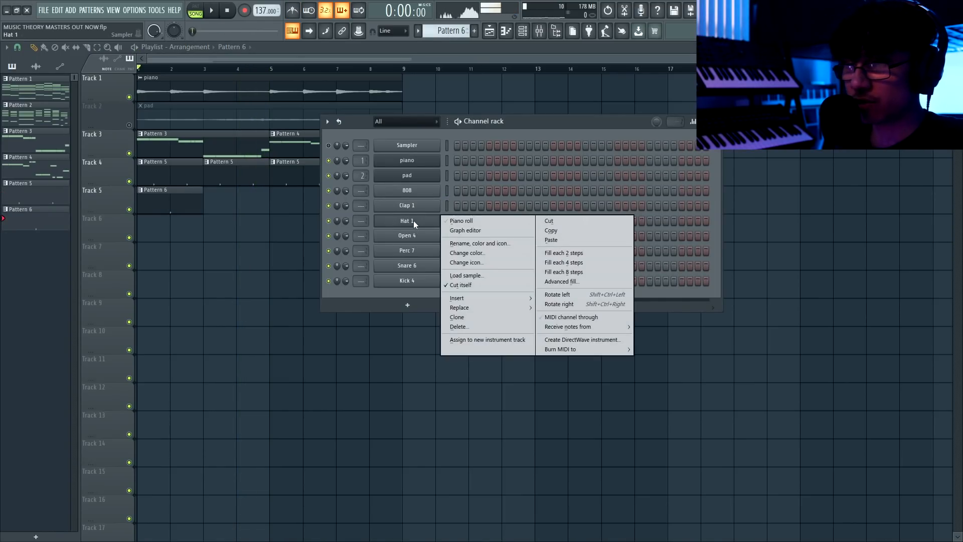
click(585, 253)
key(space)
click(237, 208)
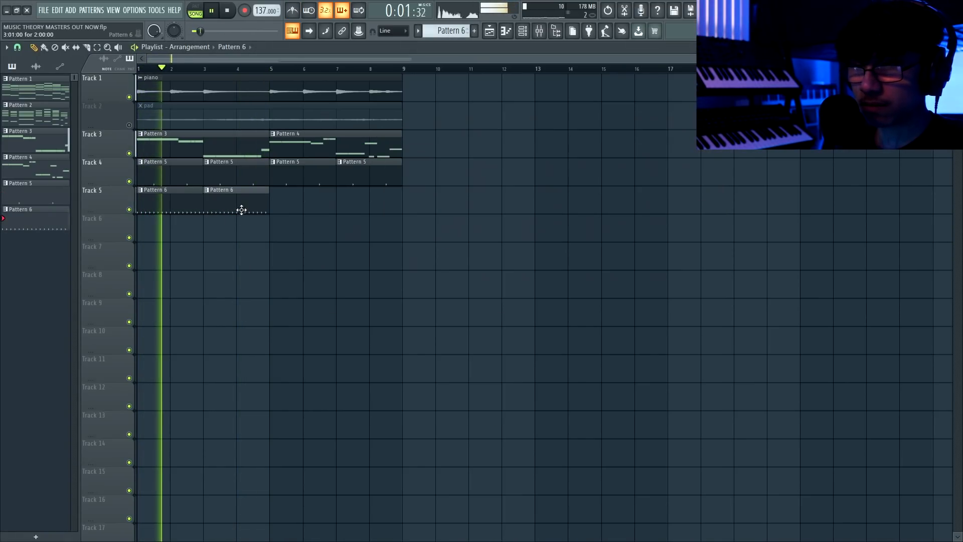
click(207, 190)
Open the Hat 1 notes of Pattern 6 and set the snap to 1/2 step.
click(182, 200)
double_click(182, 200)
key(space)
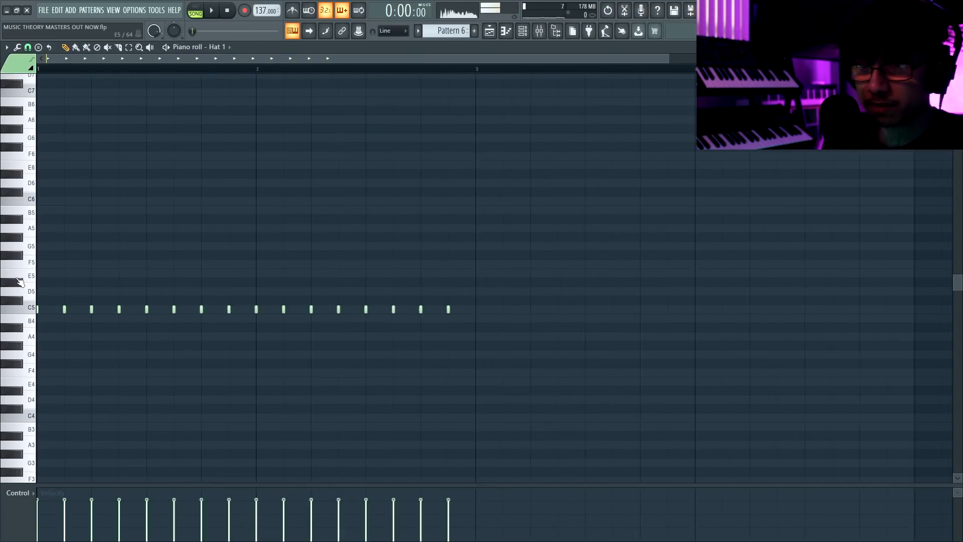
click(27, 47)
click(46, 134)
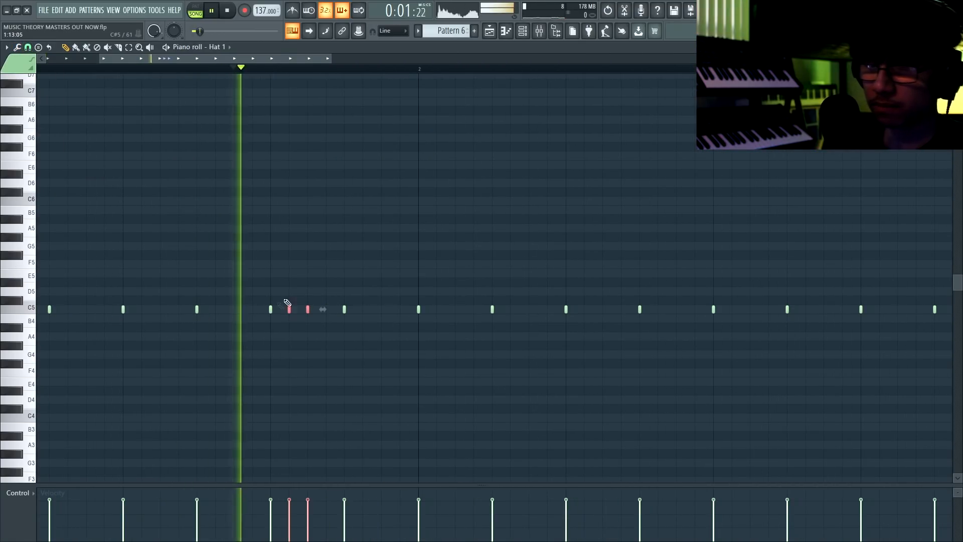
Add extra Hat 1 notes to the two-bar pattern, including lower-pitched hits early in bar 2.
key(space)
drag(354, 483, 352, 443)
scroll(468, 356, down, 2)
key(space)
click(491, 265)
click(567, 264)
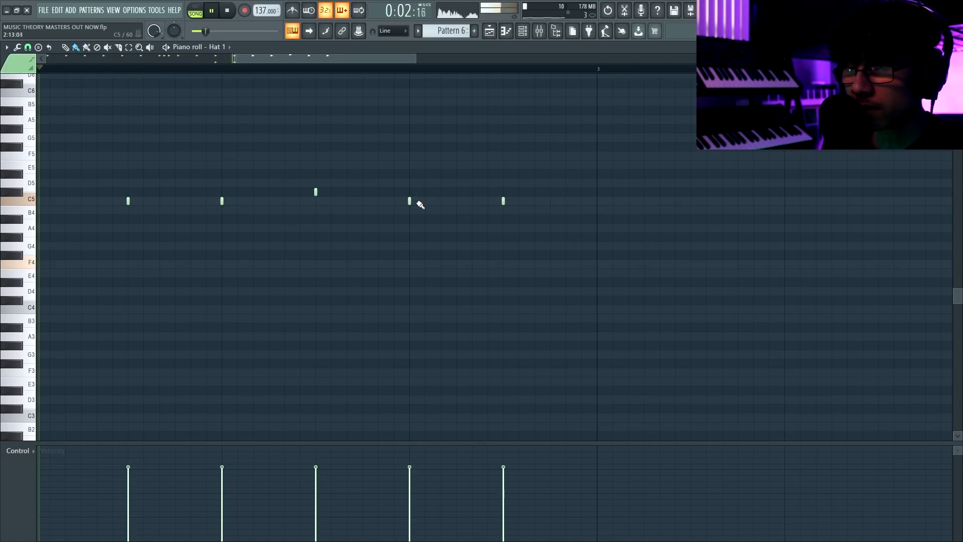
click(424, 200)
mouse_move(519, 201)
mouse_down()
mouse_move(567, 200)
mouse_move(527, 217)
mouse_up()
scroll(528, 222, down, 2)
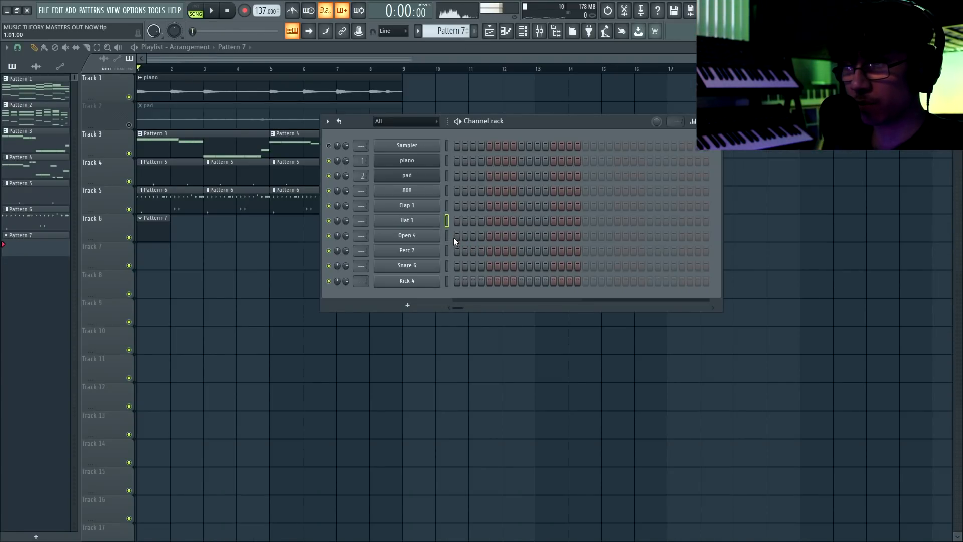
Program Open 4 on steps 1 and 21, and repeat the two-bar pattern on Track 6 across all eight bars.
click(617, 237)
key(F6)
click(213, 231)
drag(222, 234, 149, 234)
key(ctrl+b)
key(ctrl+d)
Check the Open 4 channel during playback, stop, and create another empty pattern for the next drum part.
key(F6)
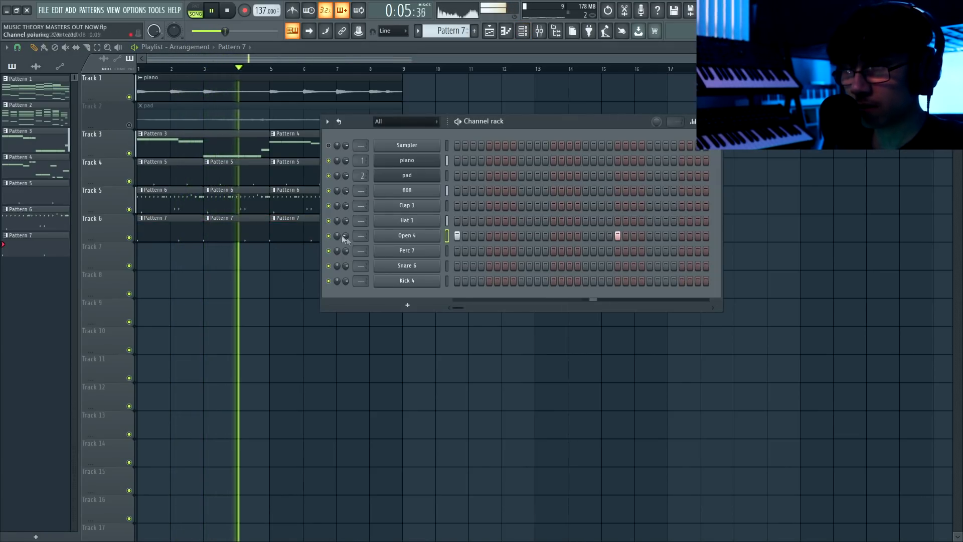
key(space)
key(F4)
key(F6)
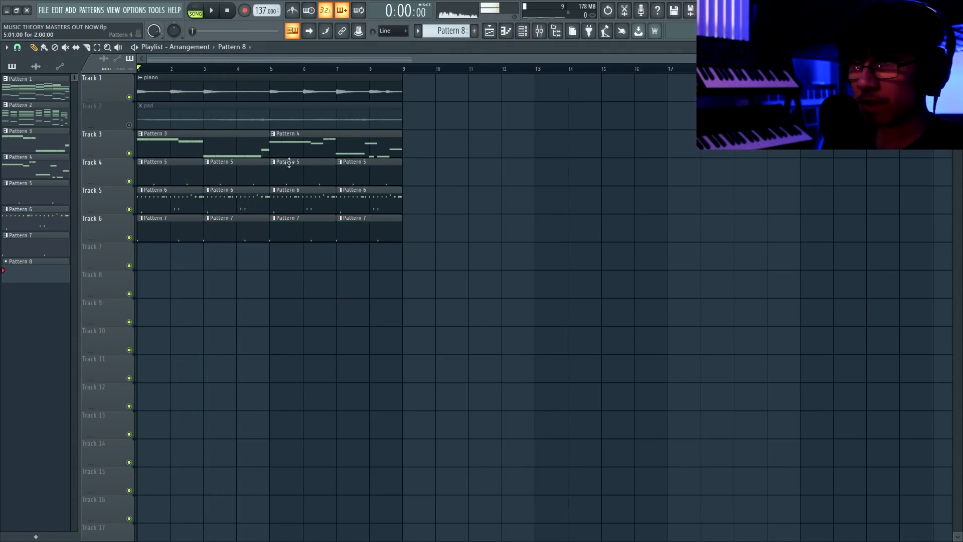
Place Pattern 8 on Track 7, program Perc 7 on step 19, and repeat the two-bar pattern across all eight bars.
click(143, 261)
key(F6)
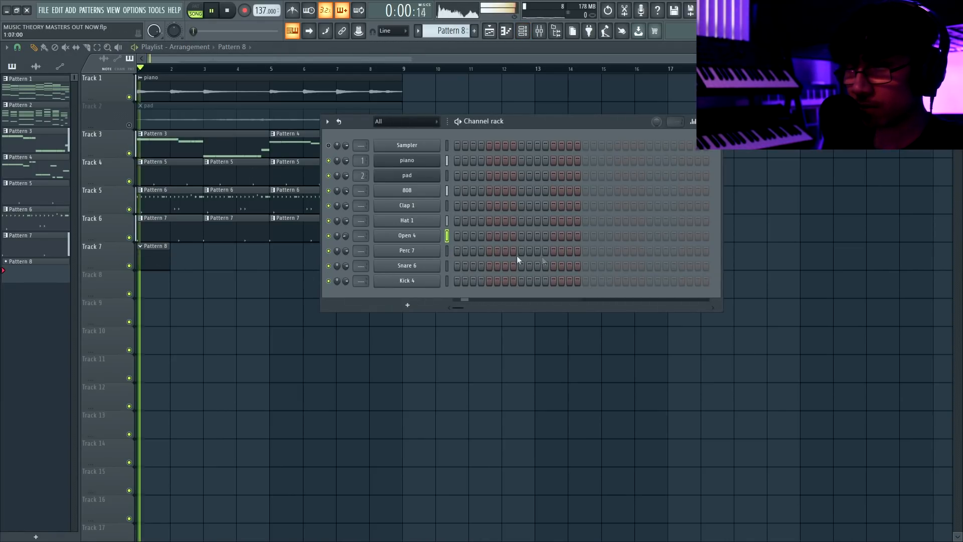
click(601, 251)
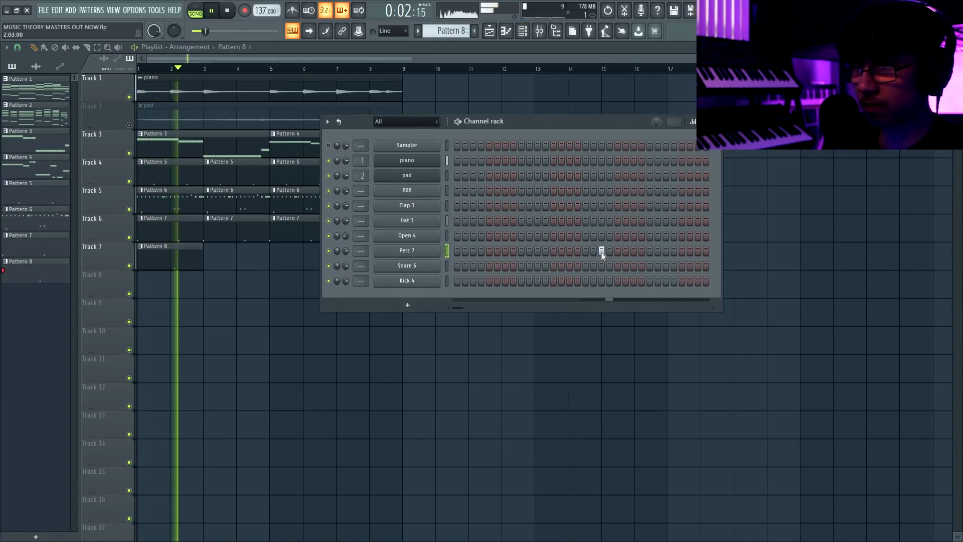
click(195, 254)
click(220, 253)
drag(261, 280, 182, 247)
key(ctrl+b)
click(344, 246)
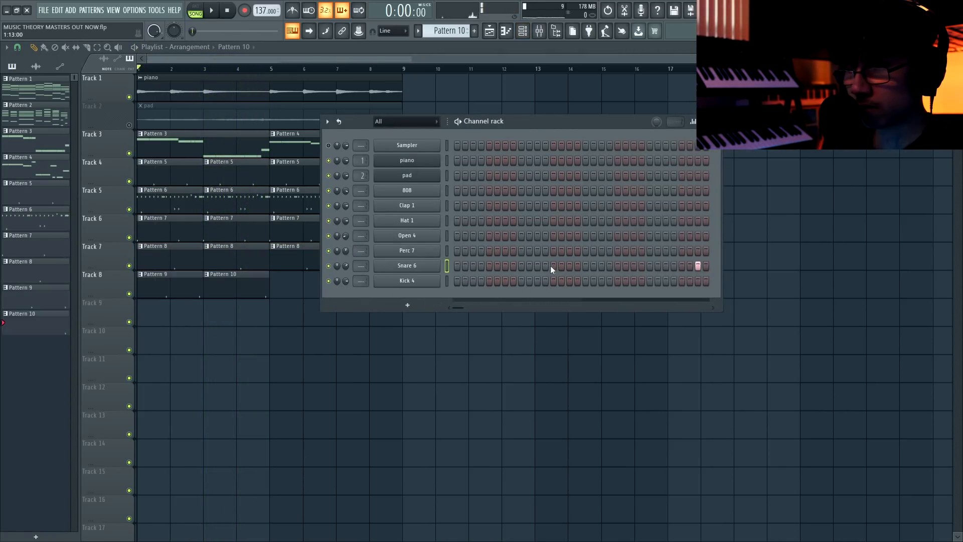
Program Snare 6 on step 15 of Pattern 9 and step 31 of Pattern 10, alternating both patterns along Track 8.
key(space)
key(F6)
drag(273, 315, 174, 295)
key(ctrl+b)
key(F6)
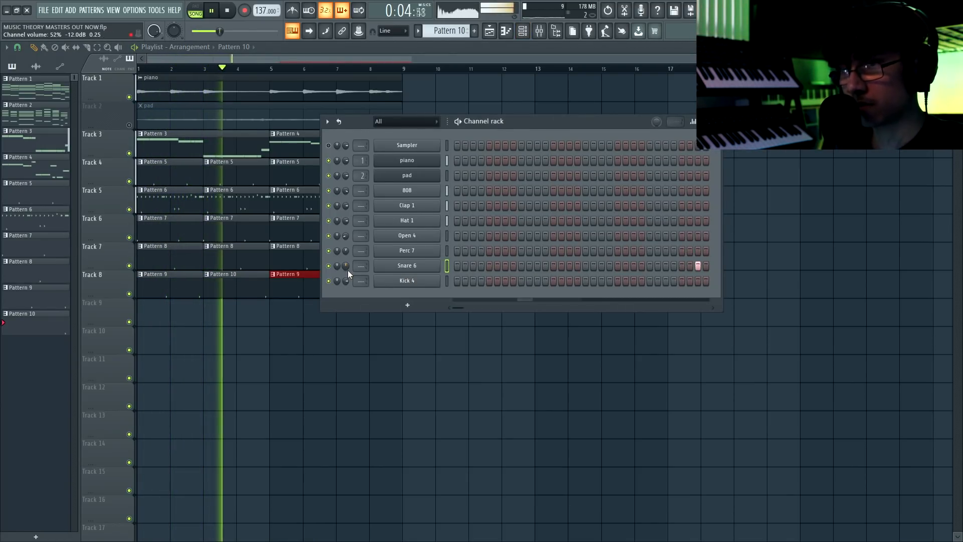
click(181, 286)
right_click(698, 266)
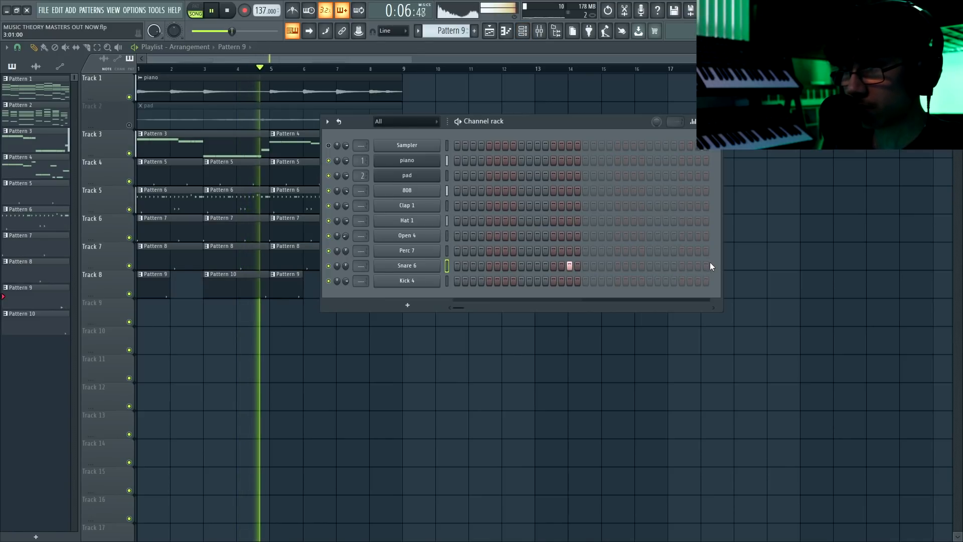
Extend both one-bar Pattern 9 clips on Track 8 to two bars each.
key(F6)
ctrl+click(297, 286)
ctrl+shift+click(156, 283)
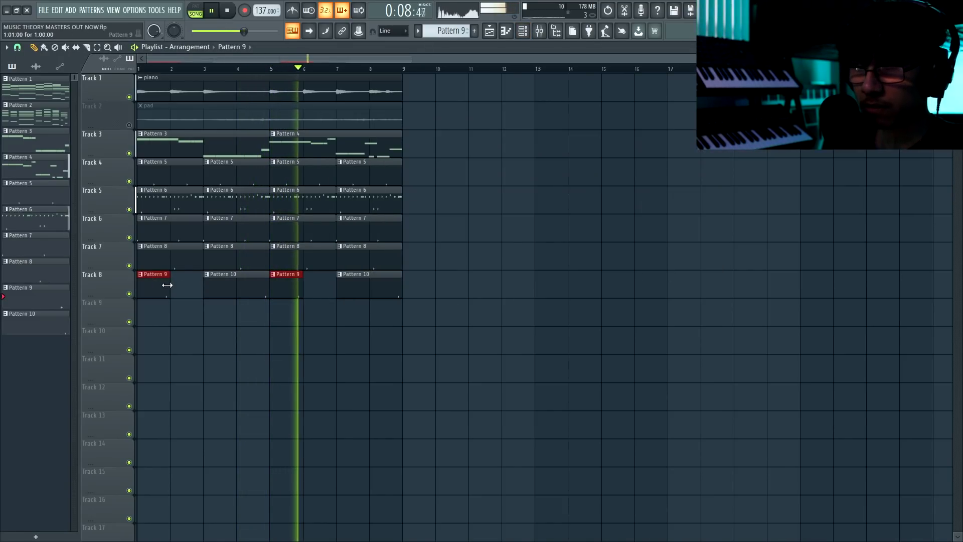
drag(167, 284, 191, 282)
key(ctrl+d)
Replace the Kick 4 hit in Pattern 12 with Perc 5 on step 15, and alternate Patterns 11 and 12 across Track 9's eight bars.
key(F6)
key(F6)
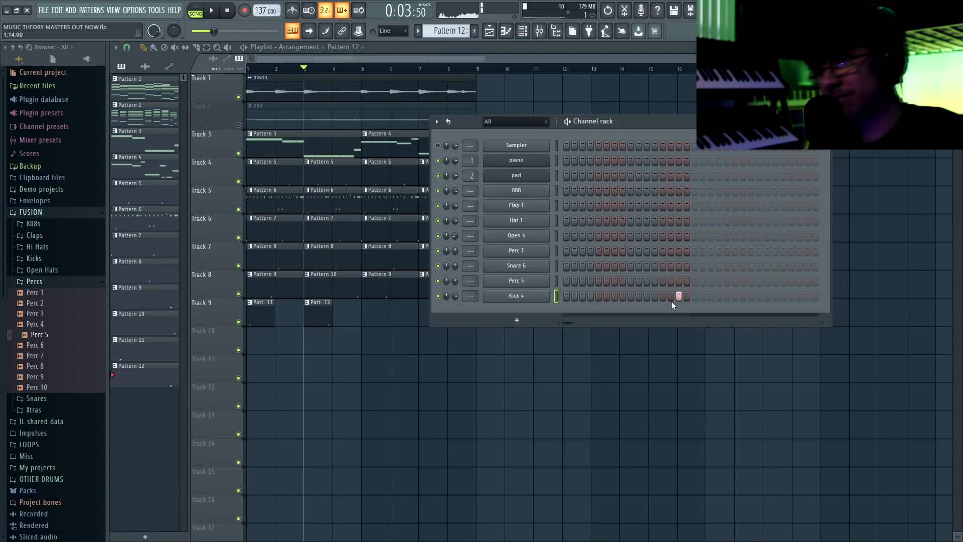
right_click(679, 300)
click(678, 282)
key(space)
ctrl+drag(324, 320, 378, 309)
ctrl+drag(458, 311, 289, 310)
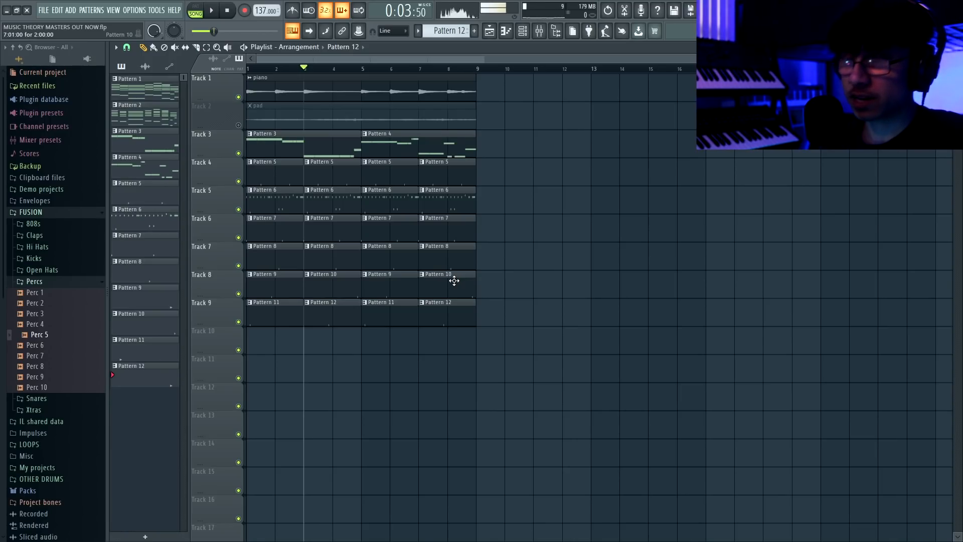
Create Pattern 13 on Track 10 and program Kick 4 on steps 1, 7, 21 and 27.
click(473, 31)
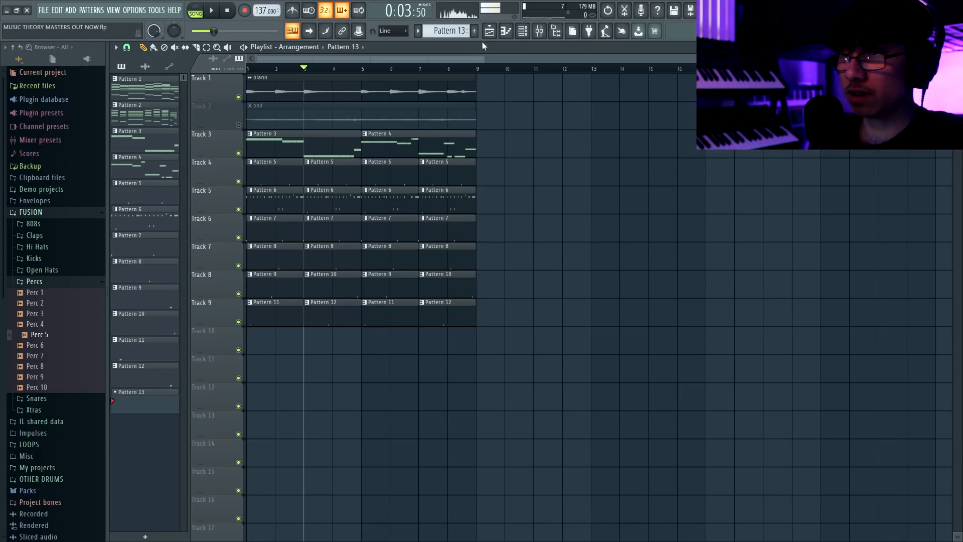
click(251, 339)
key(F6)
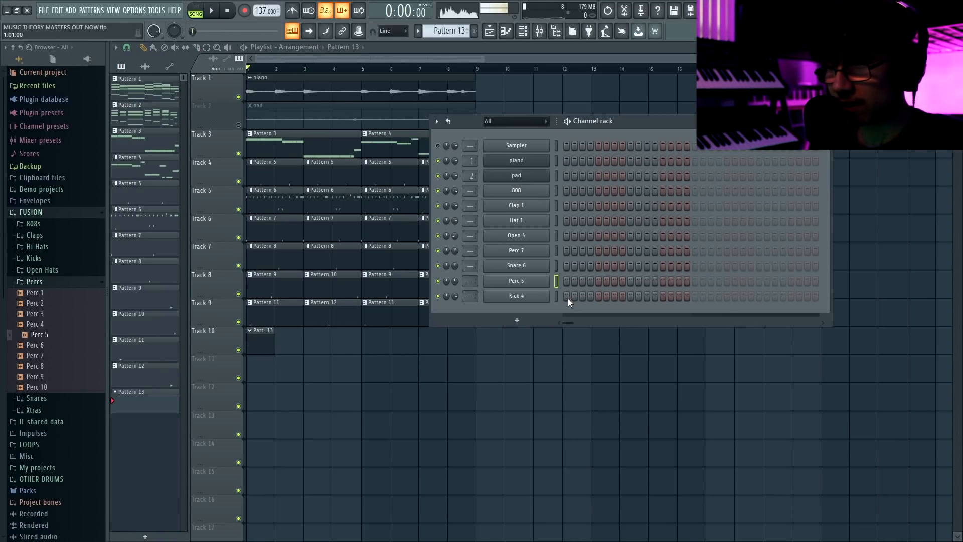
click(566, 296)
key(space)
click(615, 296)
click(727, 296)
click(774, 296)
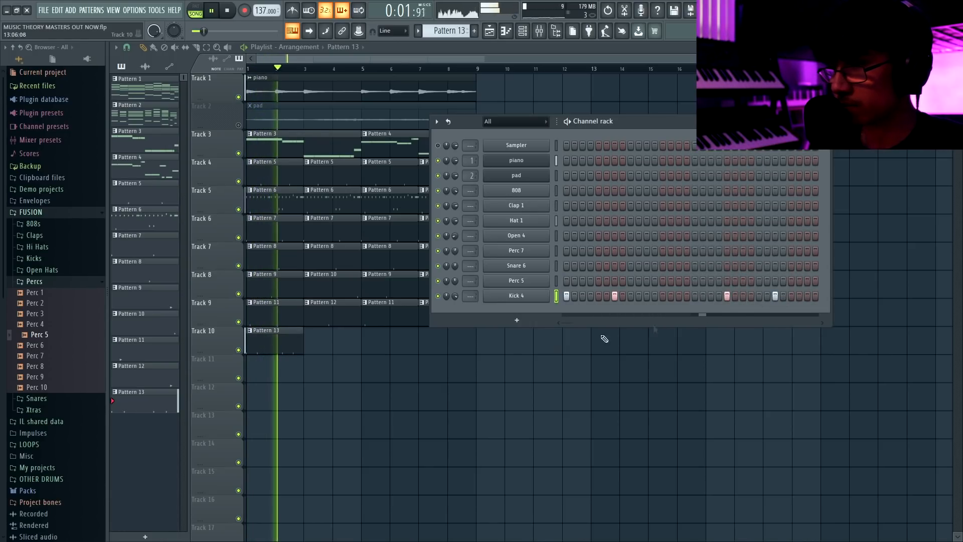
Add a second Pattern 13 clip at bar 3 of Track 10, make it unique, and open its steps.
click(341, 337)
click(308, 335)
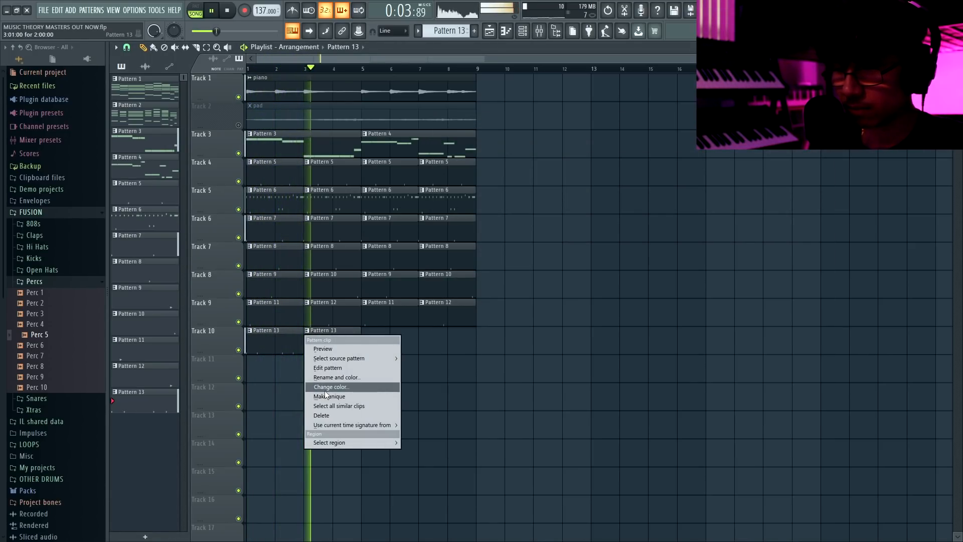
click(324, 393)
key(space)
key(F6)
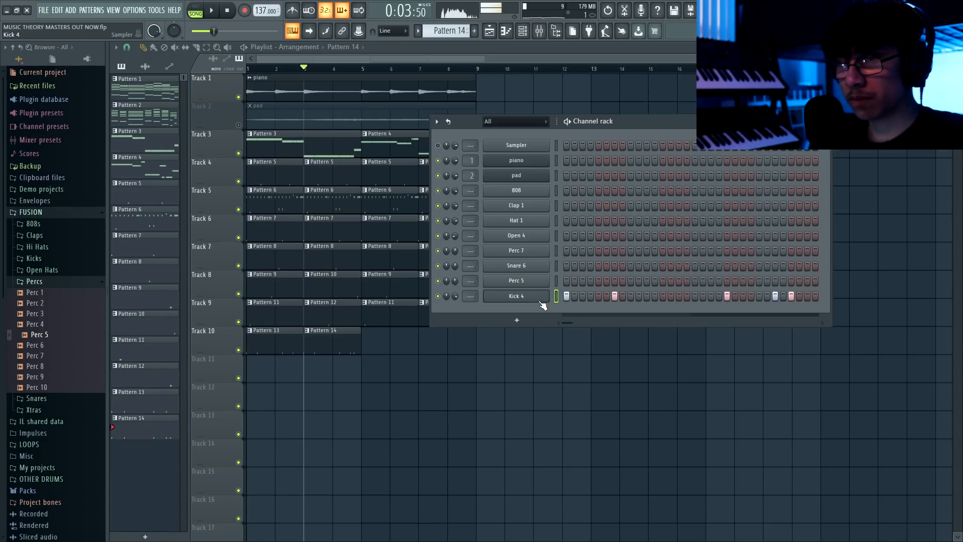
Clone the Kick 4 channel and program the clone in Pattern 14 on steps 1, 7, 21, 27 and 29.
right_click(541, 295)
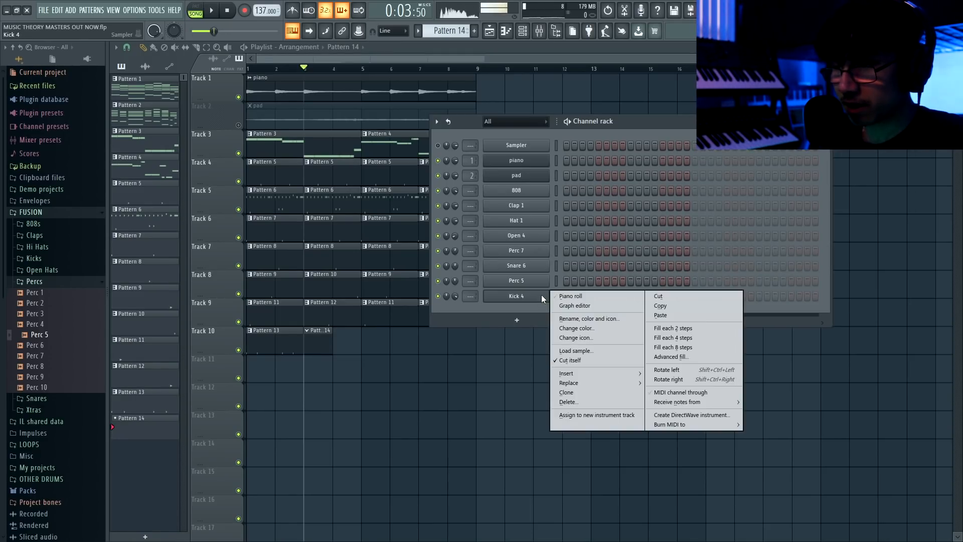
click(576, 388)
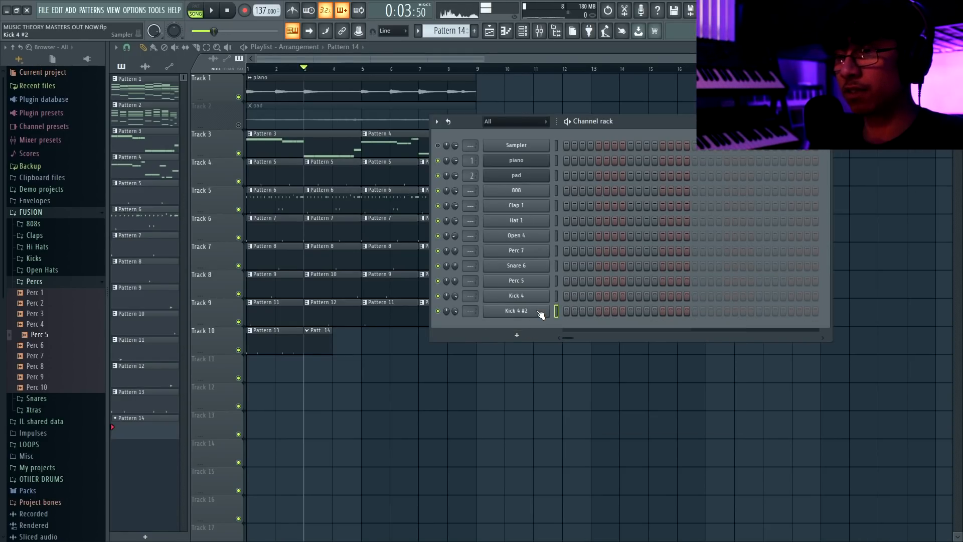
click(541, 312)
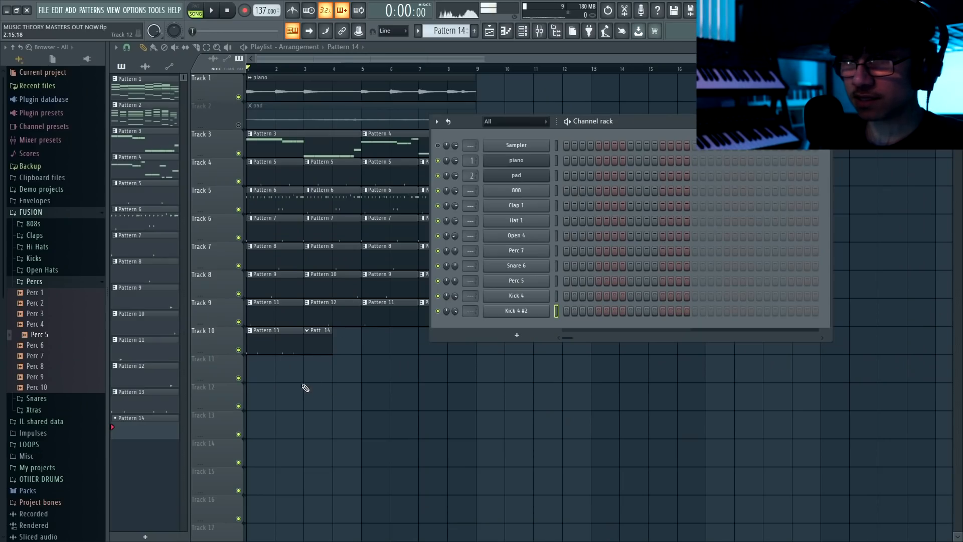
key(F6)
key(F6)
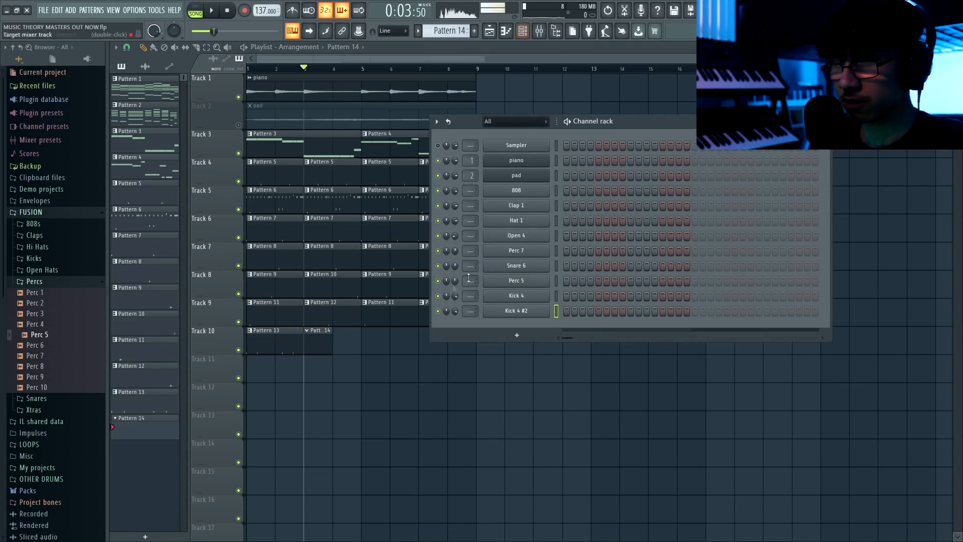
key(space)
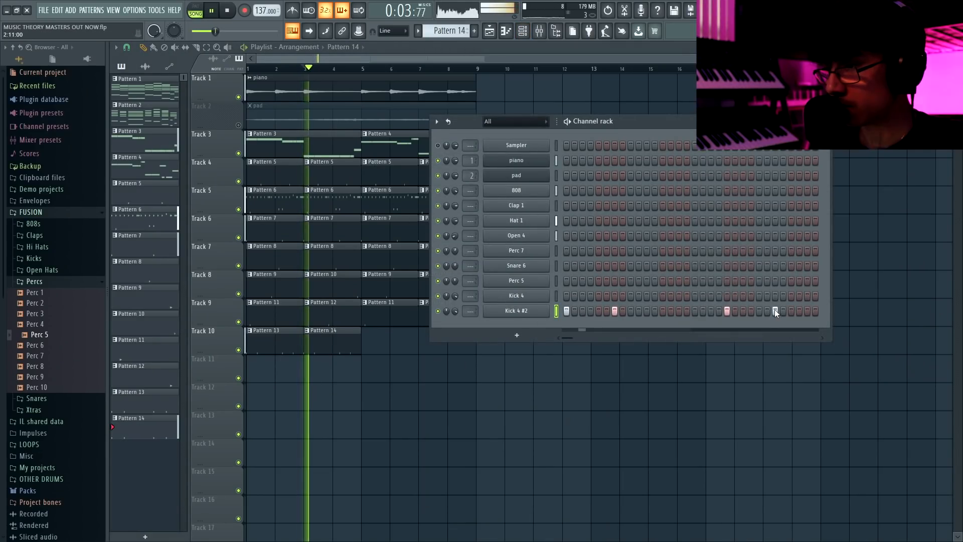
click(792, 311)
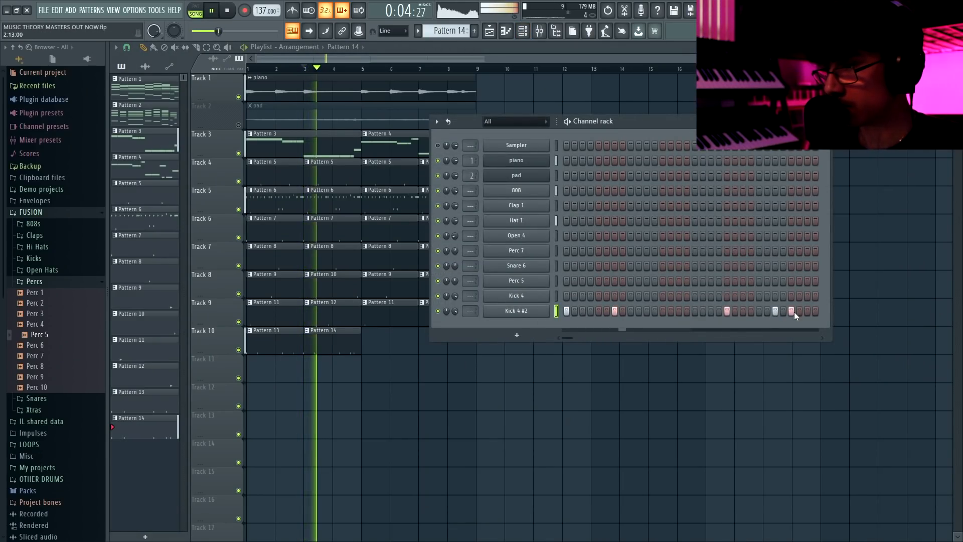
Repeat the Pattern 13 and Pattern 14 kick clips over bars 5–8 of Track 10 and save the project.
click(274, 342)
click(389, 342)
click(331, 344)
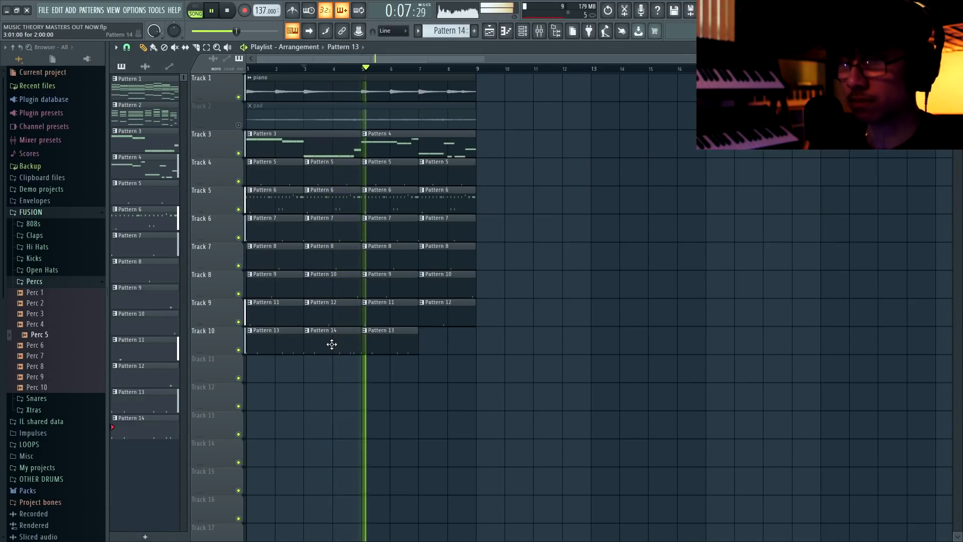
click(450, 344)
key(ctrl+s)
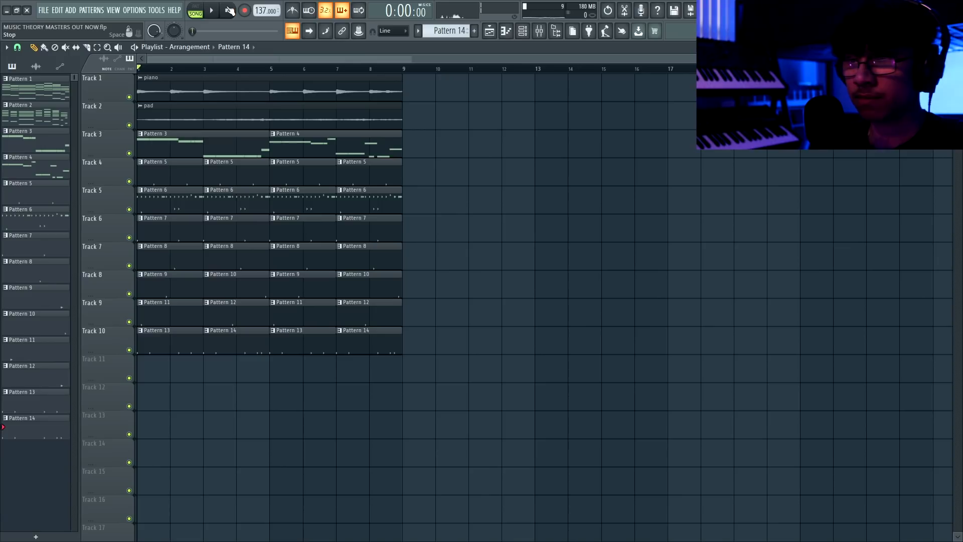
Check the mixer during playback and duplicate the entire eight-bar arrangement into bars 9–16.
key(F9)
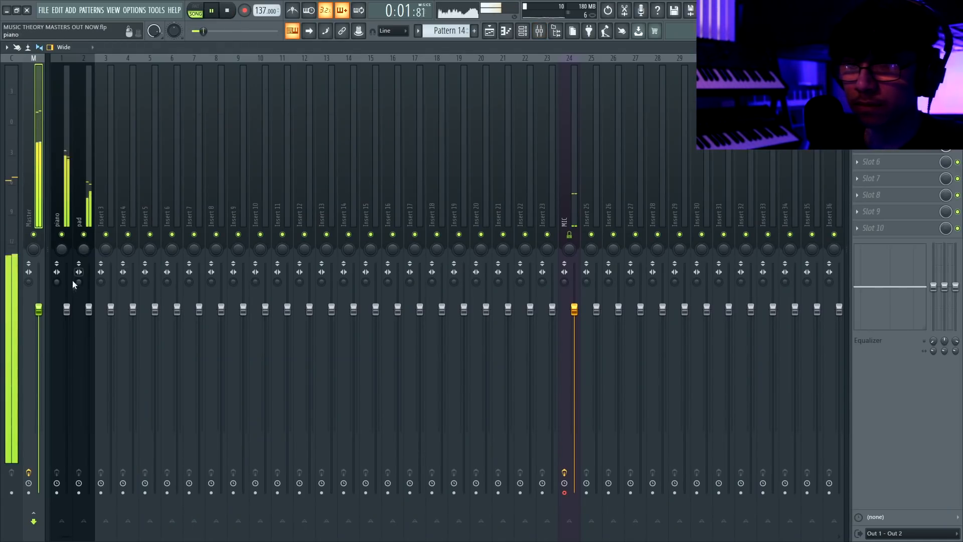
key(F9)
double_click(241, 91)
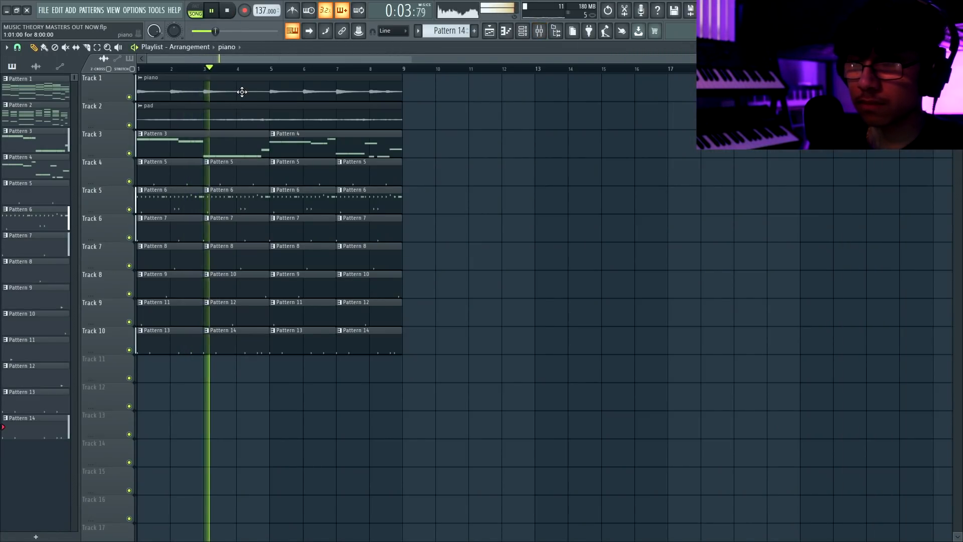
drag(422, 132, 412, 327)
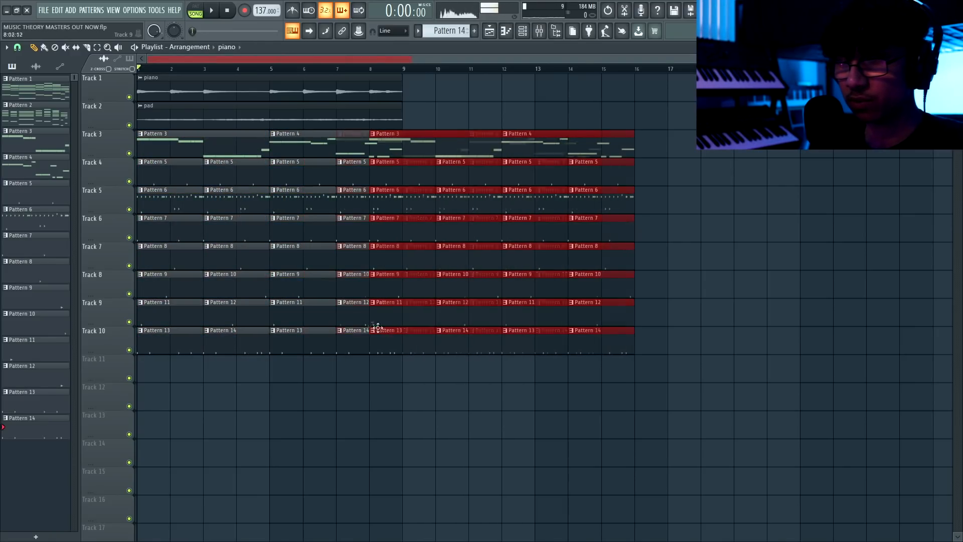
mouse_move(419, 82)
mouse_down()
mouse_move(271, 90)
mouse_move(152, 113)
mouse_up()
drag(152, 113, 416, 106)
Make the piano clip at bar 9 unique and lower its time-stretching pitch.
click(406, 78)
click(439, 154)
double_click(447, 86)
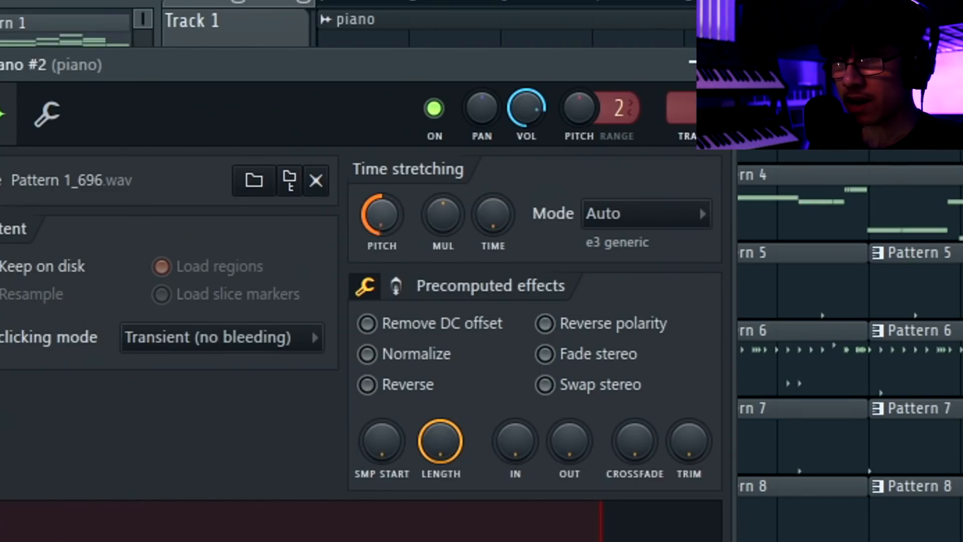
Make the pad clip at bar 9 unique, set its pitch shift to -1200 cents, and save the project.
click(406, 106)
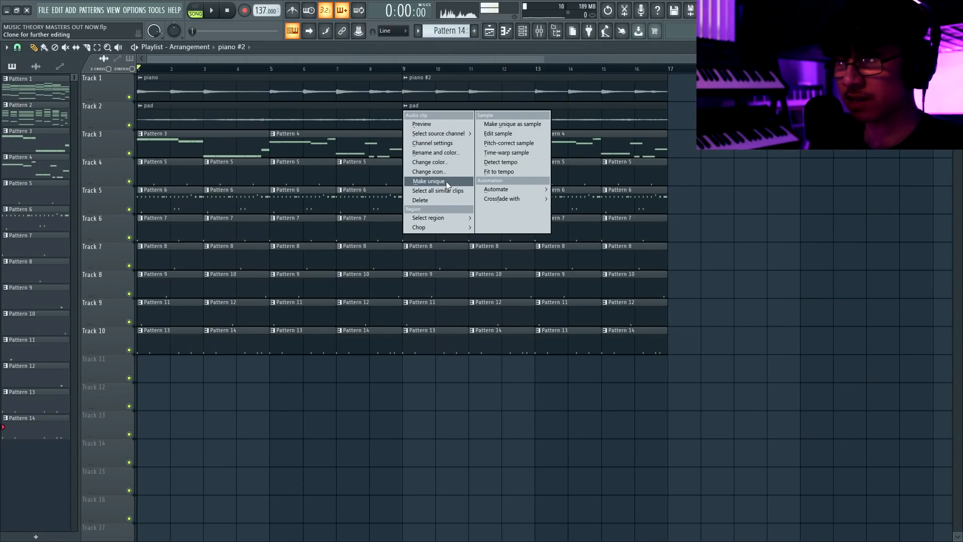
click(447, 184)
double_click(447, 119)
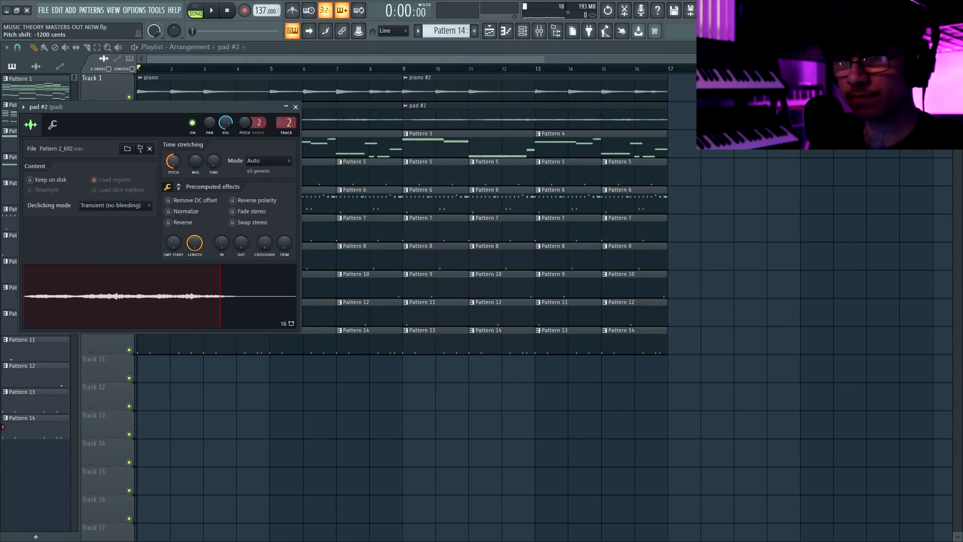
click(296, 107)
key(ctrl+s)
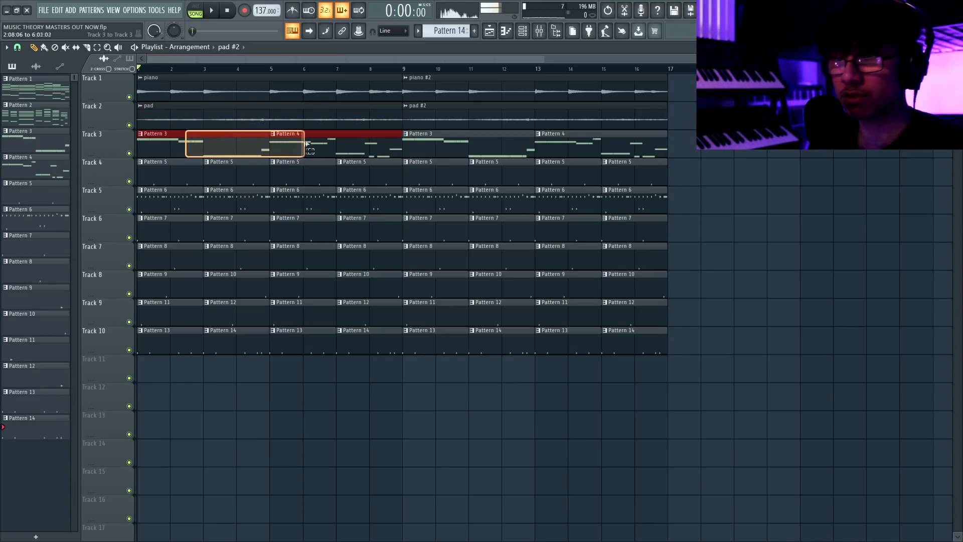
Clear the selection of the first eight bars' drum clips, save the project, and review the arrangement in the playlist during playback.
drag(177, 189, 383, 396)
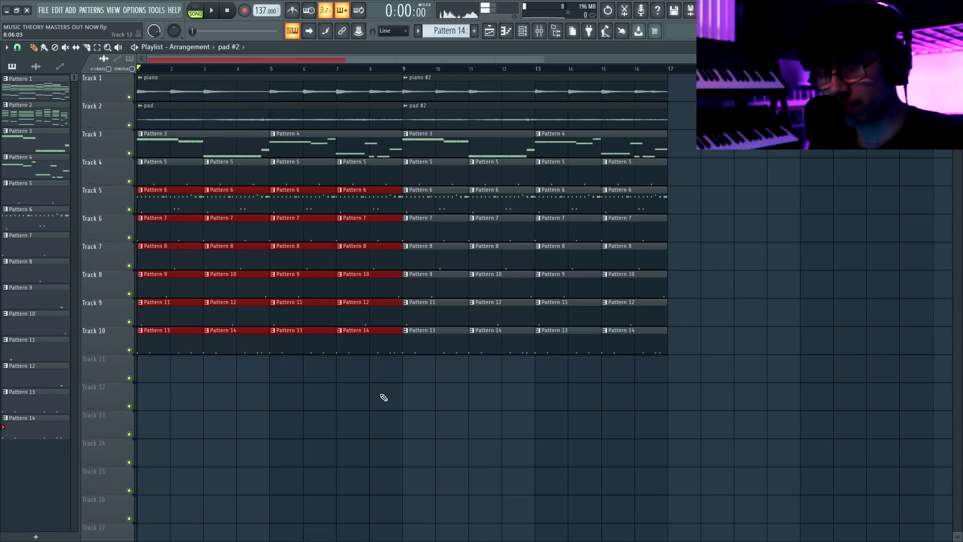
ctrl+click(383, 396)
key(ctrl+s)
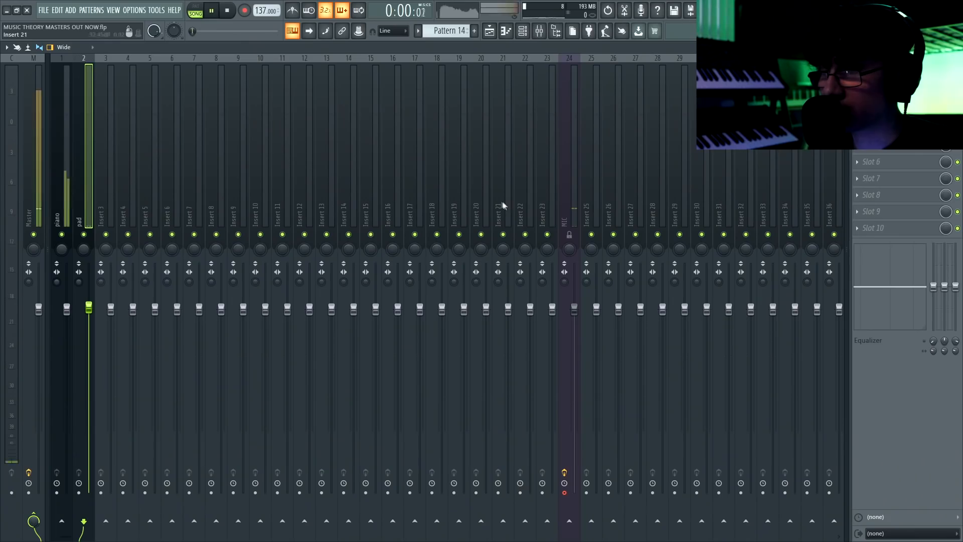
key(F5)
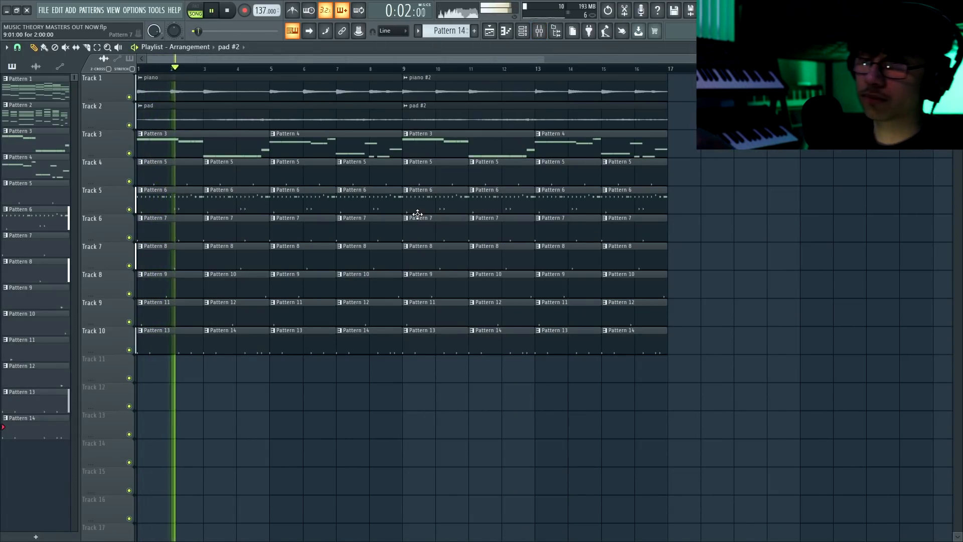